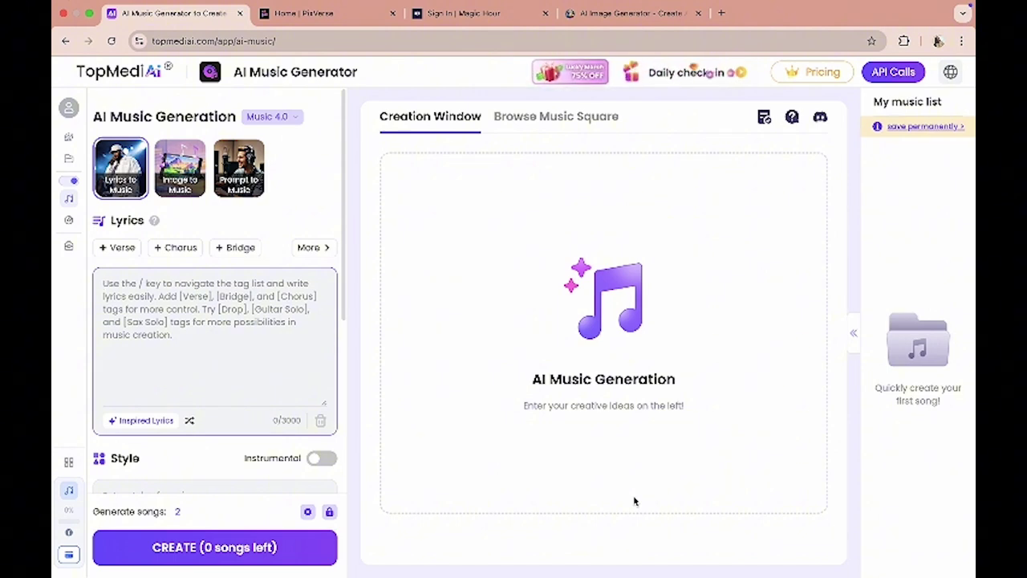
# Step: Sign in to TopMediAi, try the Image and Prompt to Music modes, then return to Lyrics to Music
pyautogui.click(950, 71)
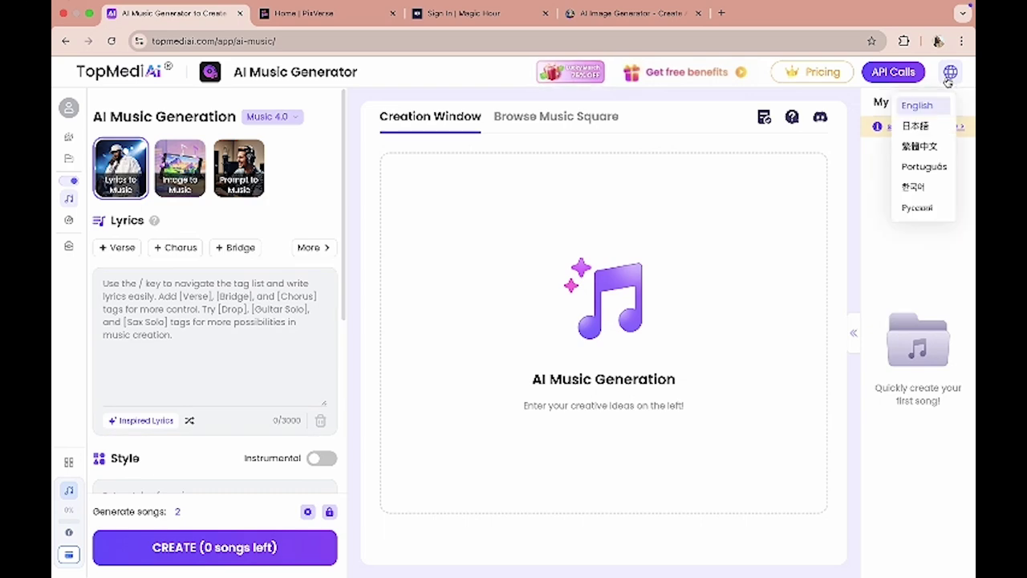
pyautogui.click(69, 105)
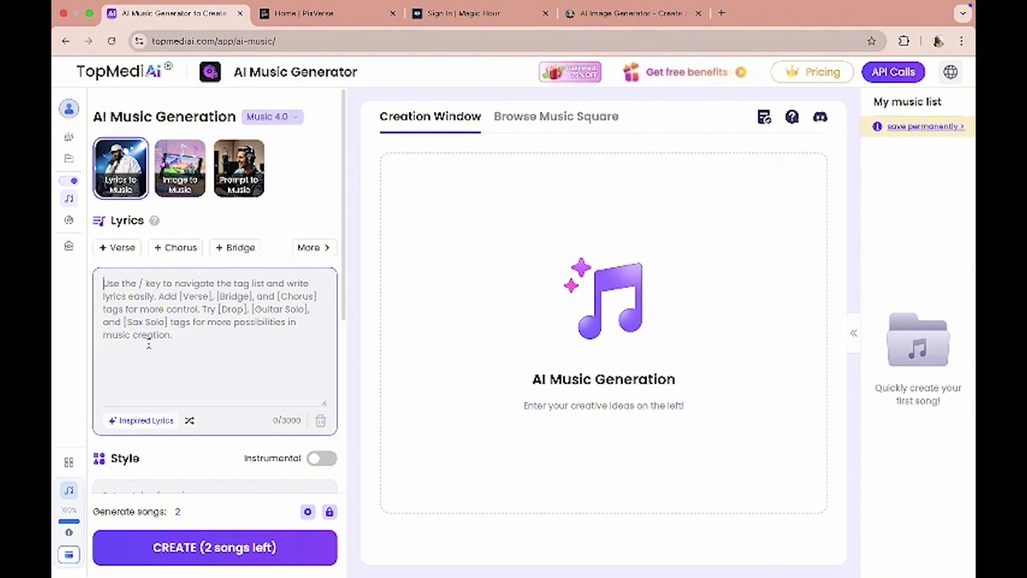
pyautogui.click(183, 193)
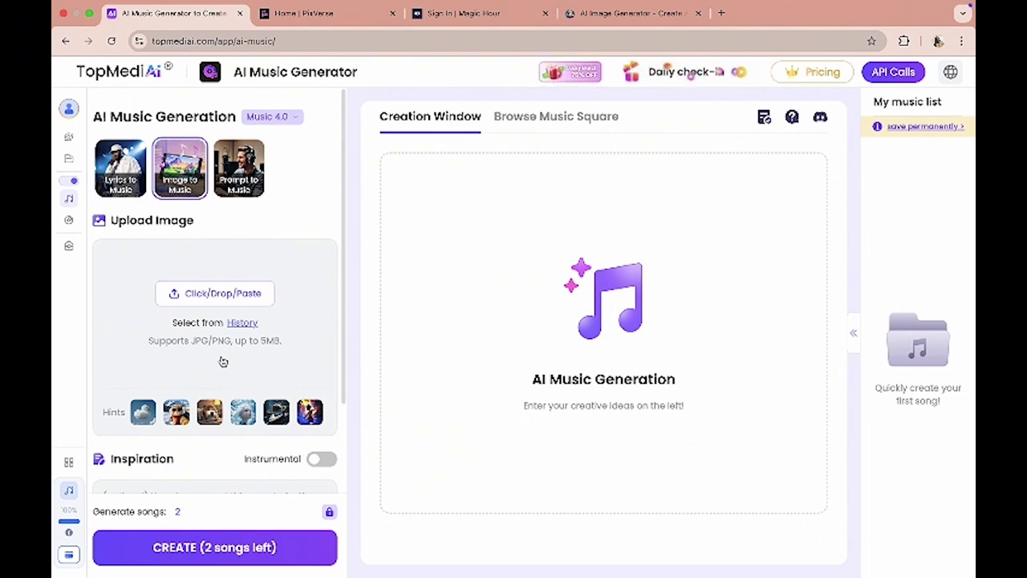
pyautogui.click(245, 189)
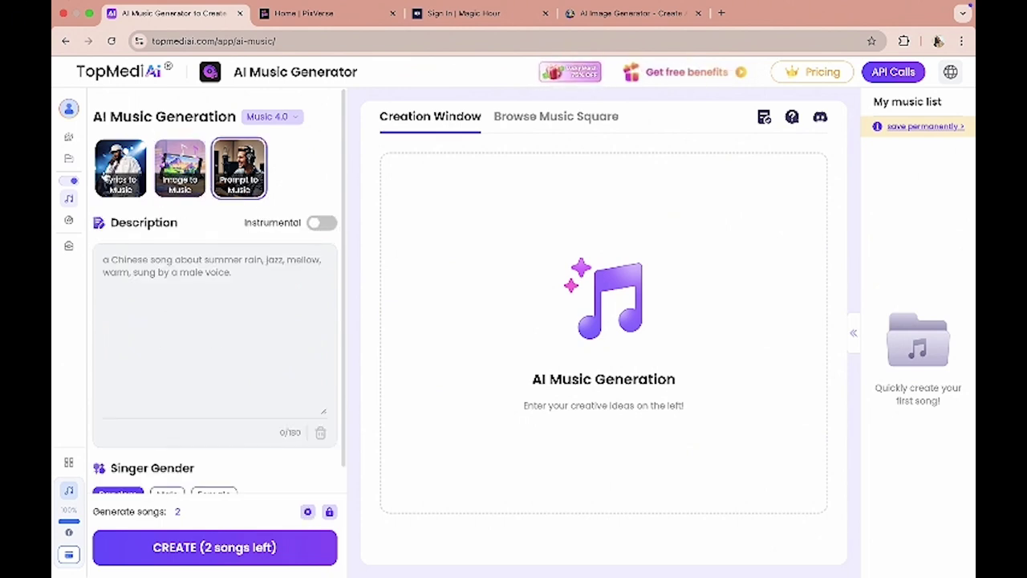
pyautogui.click(116, 178)
pyautogui.click(136, 304)
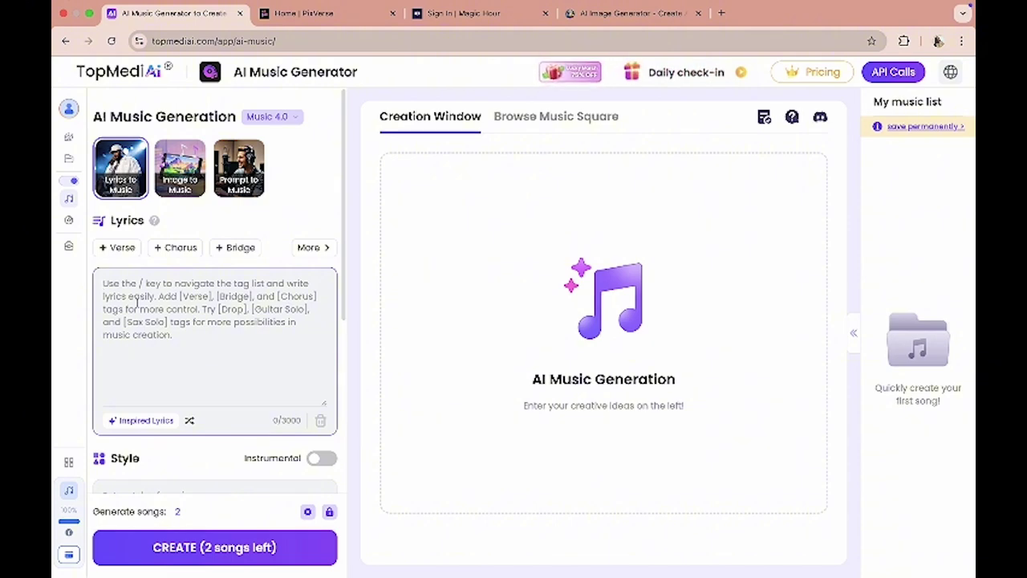
# Step: Paste the eight lyric lines into the lyrics box
pyautogui.write('https://www.topmediai.com/app/ai-music/')
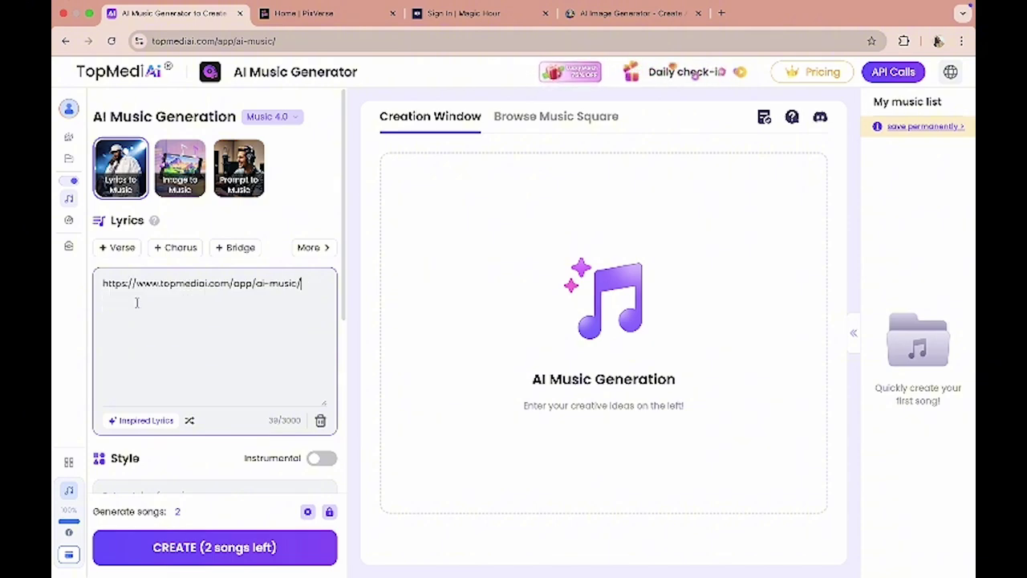
pyautogui.hotkey('ctrl', 'z')
pyautogui.write('Rhythms pulse where love begins Drums resound with childhood sins Laughter echoes in our skies Ties unbroken where truth lies Family roots keep us strong Friends like beats move us along Heart to heart we always stand Living life hand in hand')
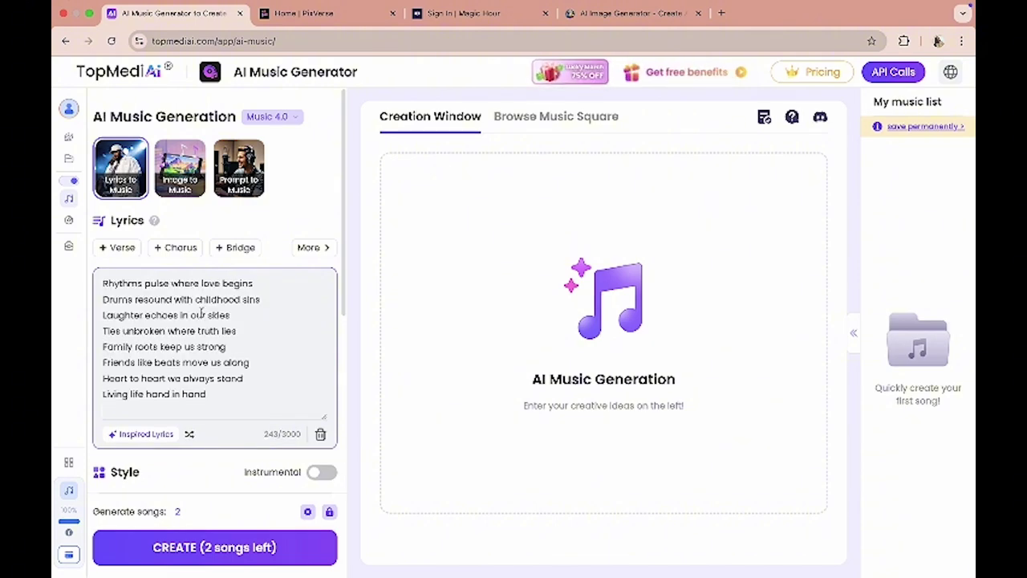
pyautogui.scroll(-1, 187, 377)
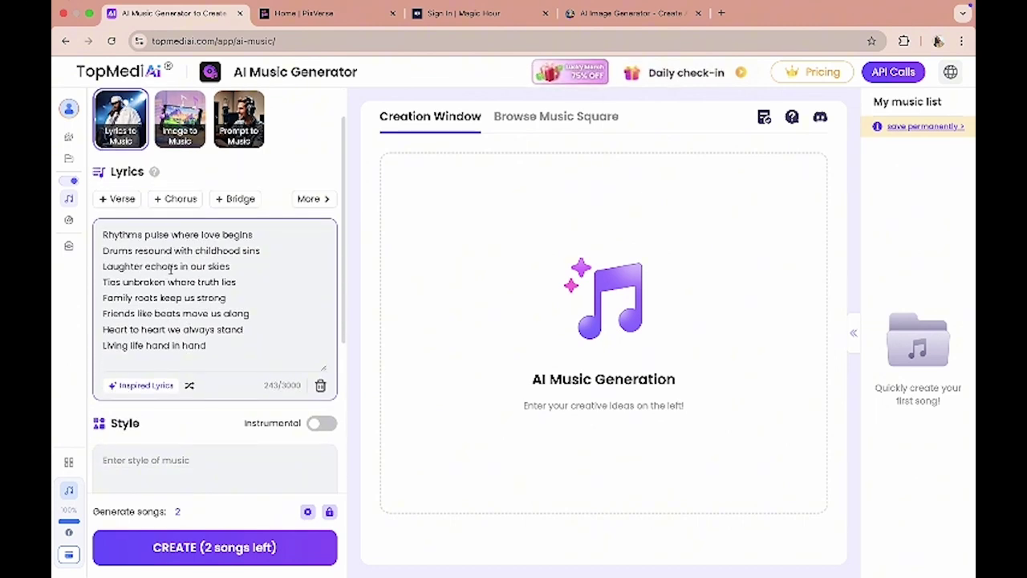
# Step: Set the music style to Amapiano beats and choose a female voice
pyautogui.click(146, 460)
pyautogui.write('Amopiano beats')
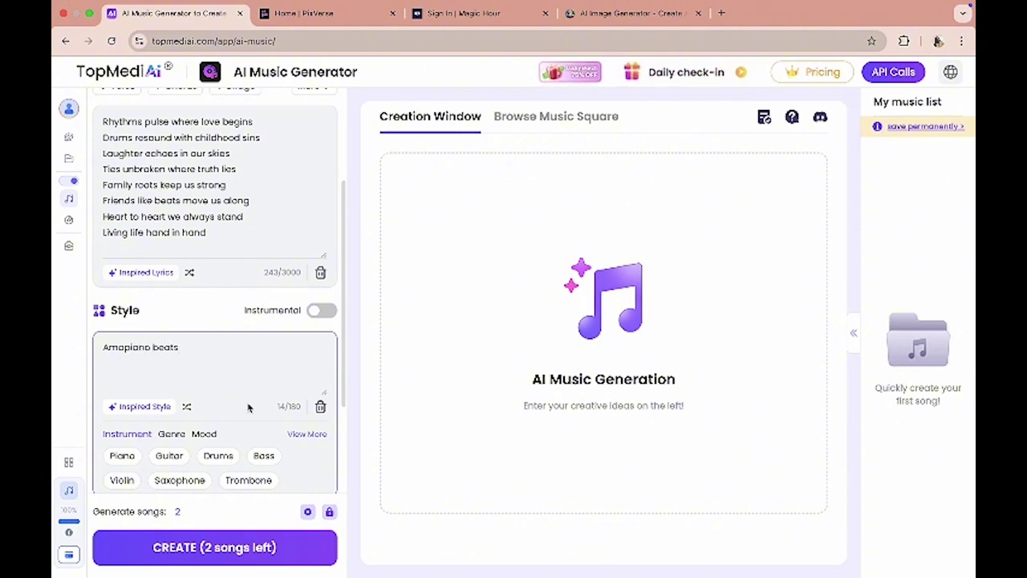
pyautogui.scroll(-1, 249, 408)
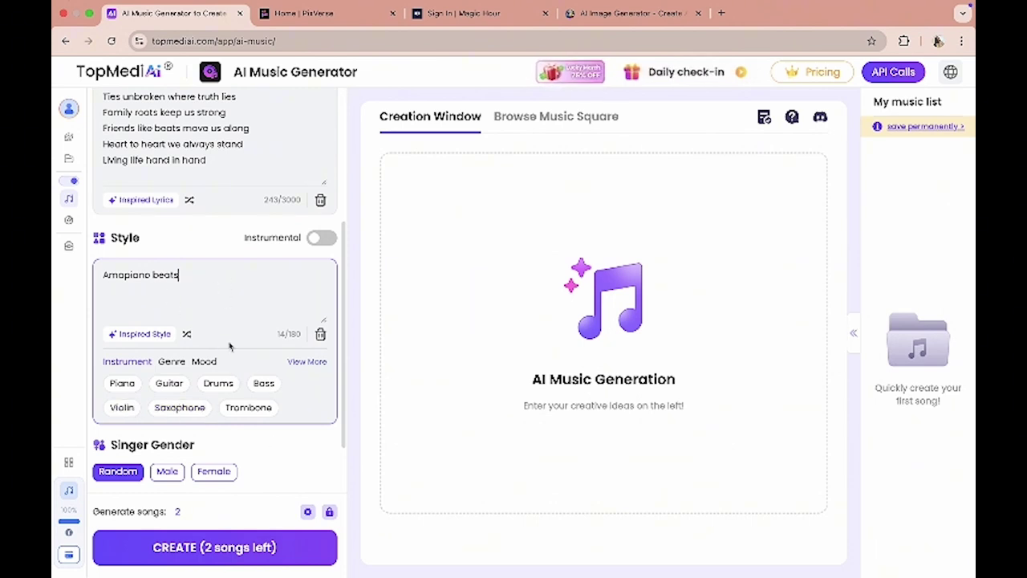
pyautogui.scroll(-1, 233, 439)
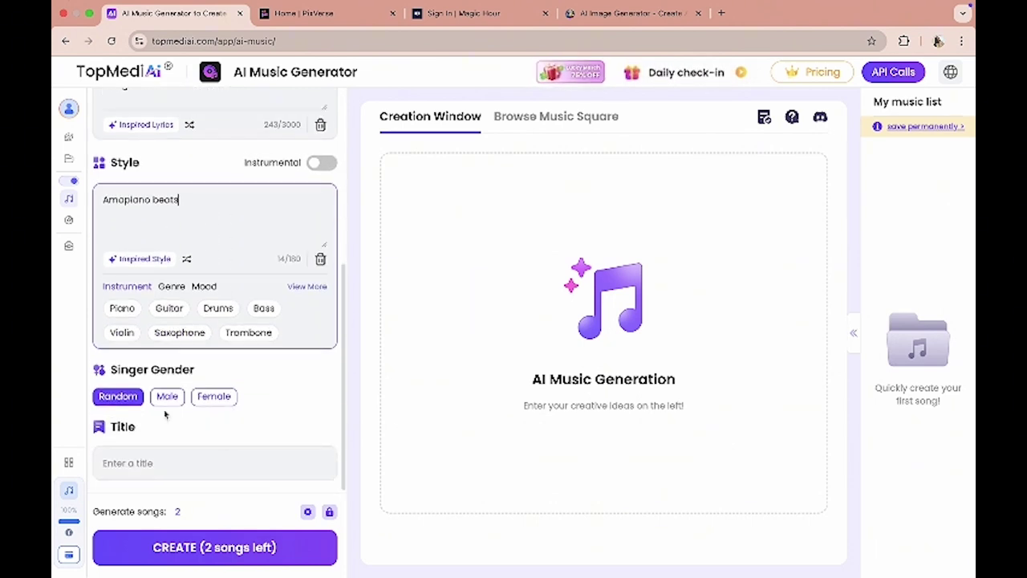
pyautogui.click(213, 398)
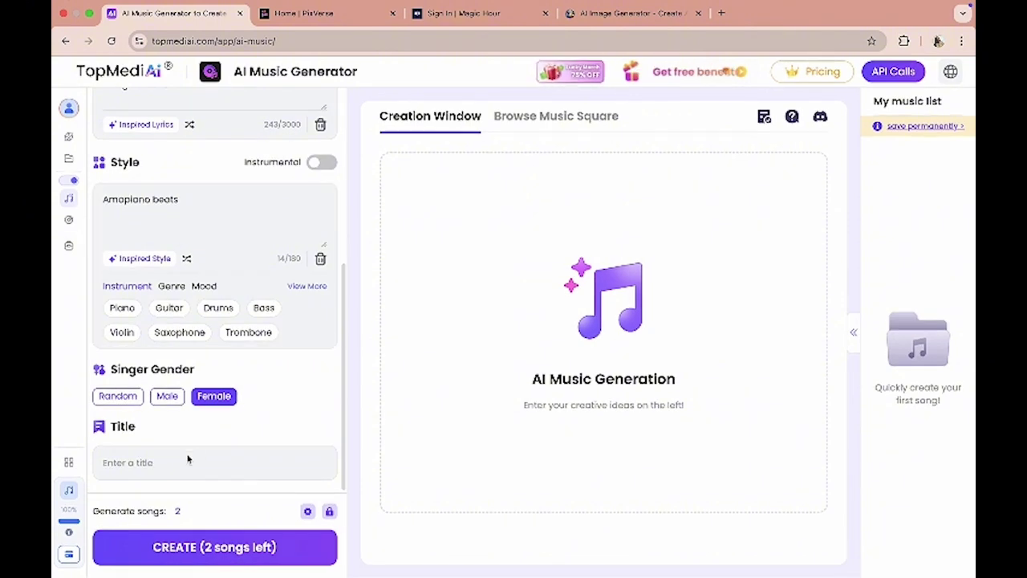
# Step: Title the song 'Family and friends mean everything' and generate it
pyautogui.click(168, 463)
pyautogui.write('Family and love')
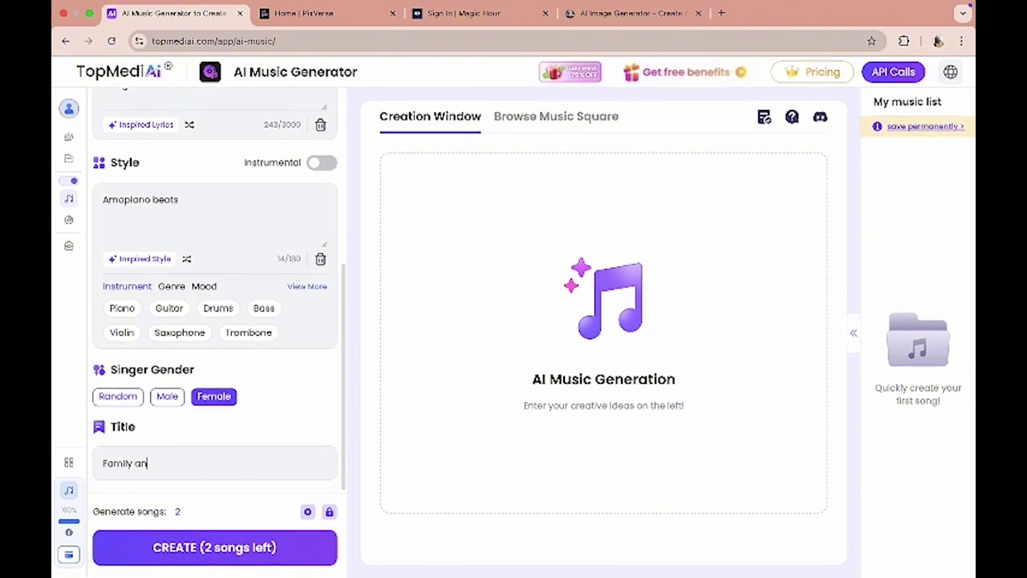
pyautogui.scroll(3, 190, 313)
pyautogui.scroll(-3, 189, 313)
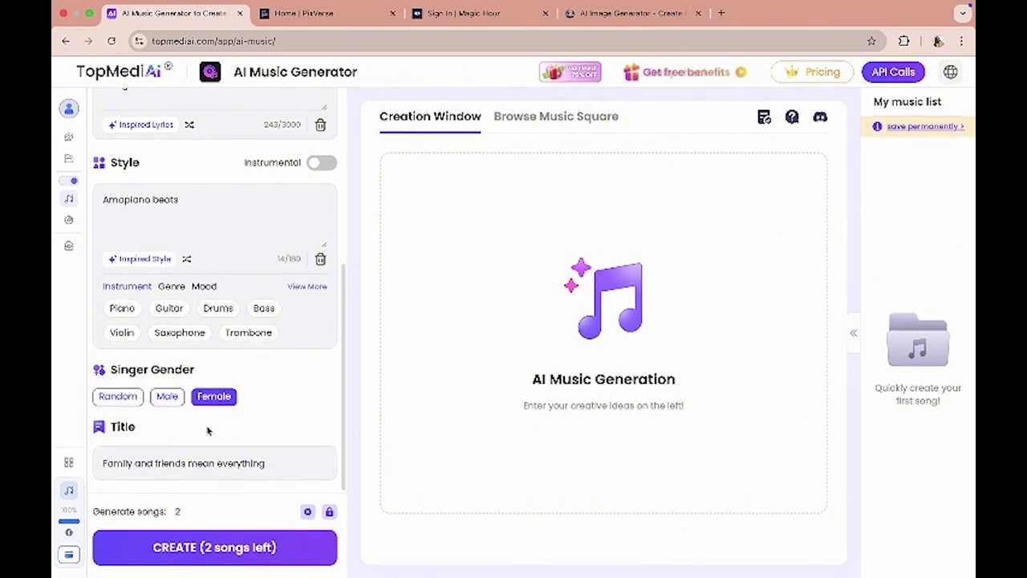
pyautogui.scroll(3, 224, 474)
pyautogui.scroll(-3, 198, 336)
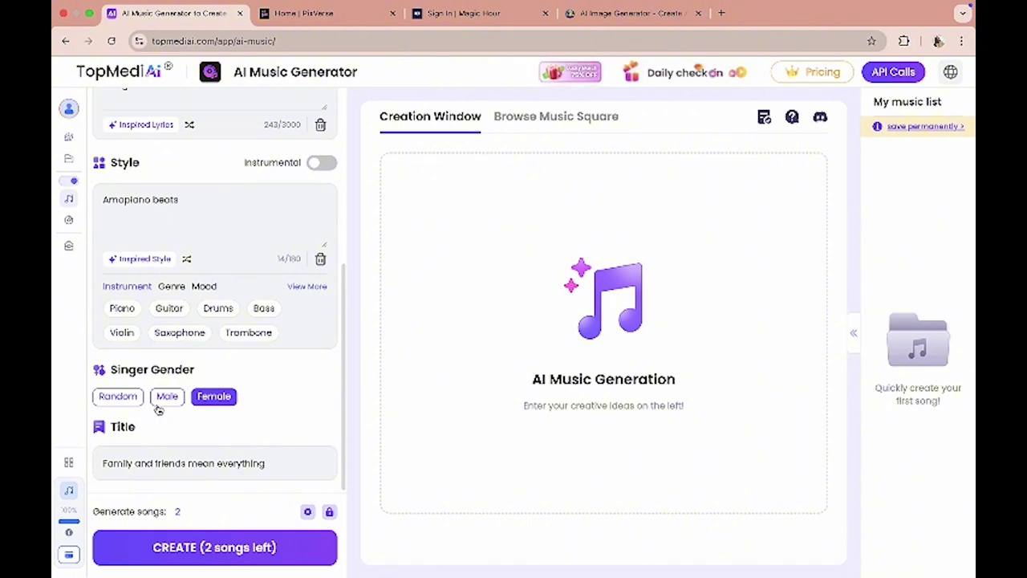
pyautogui.scroll(1, 248, 433)
pyautogui.scroll(1, 248, 434)
pyautogui.scroll(1, 250, 435)
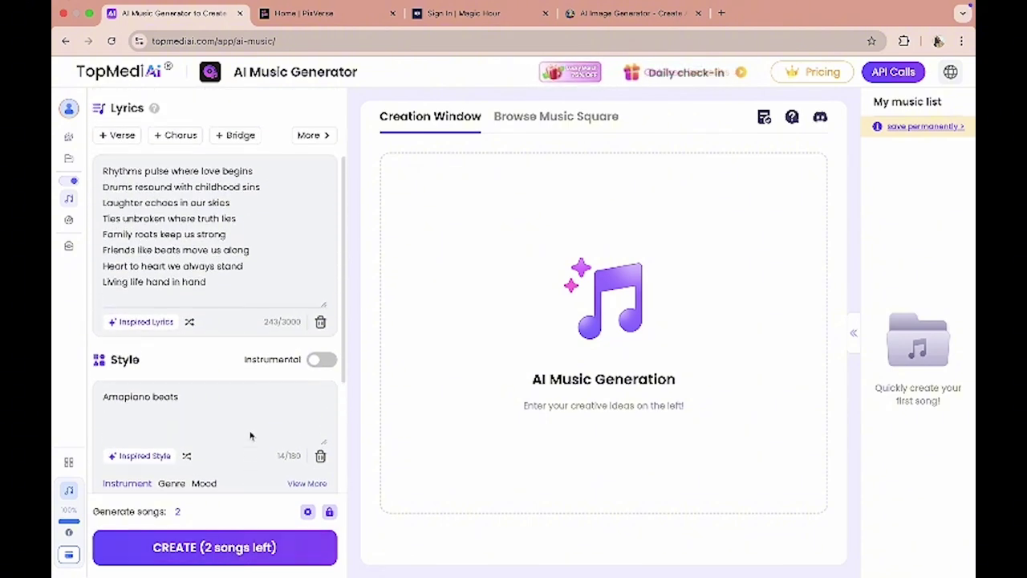
pyautogui.scroll(1, 250, 435)
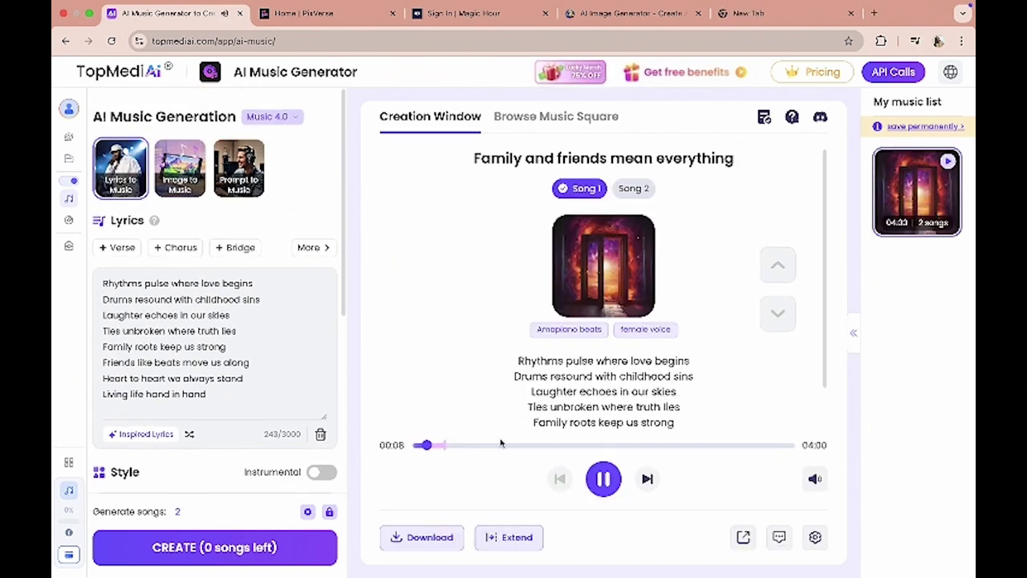
# Step: Compare Song 1 and Song 2 by playback, then start downloading Song 1
pyautogui.click(603, 485)
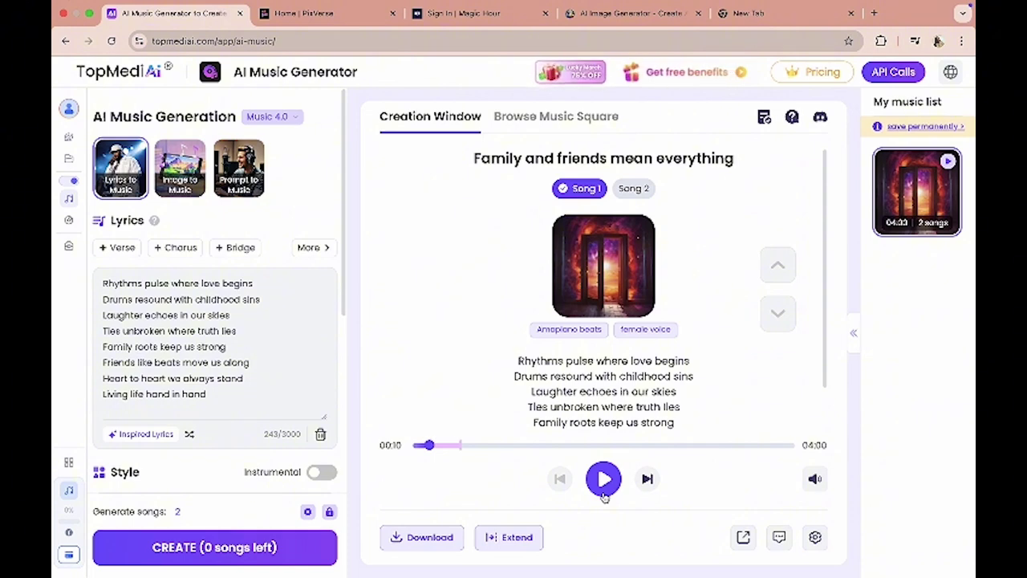
pyautogui.click(638, 189)
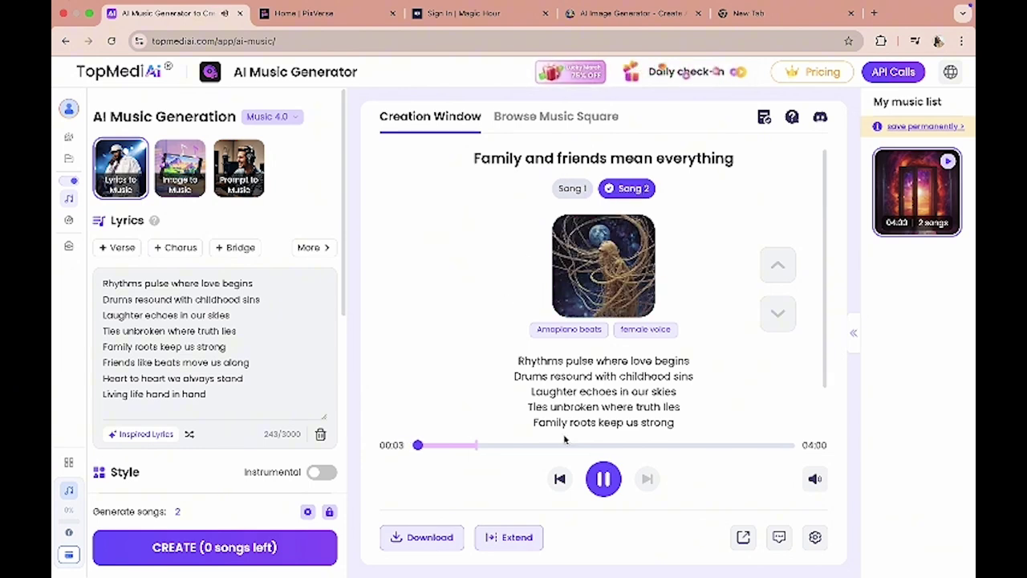
pyautogui.click(604, 478)
pyautogui.click(569, 193)
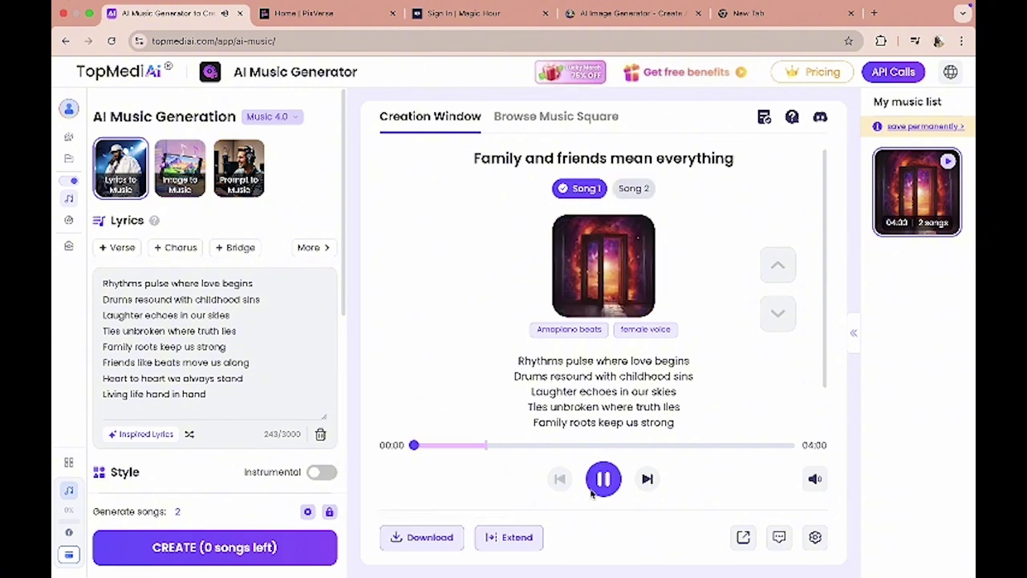
pyautogui.press('space')
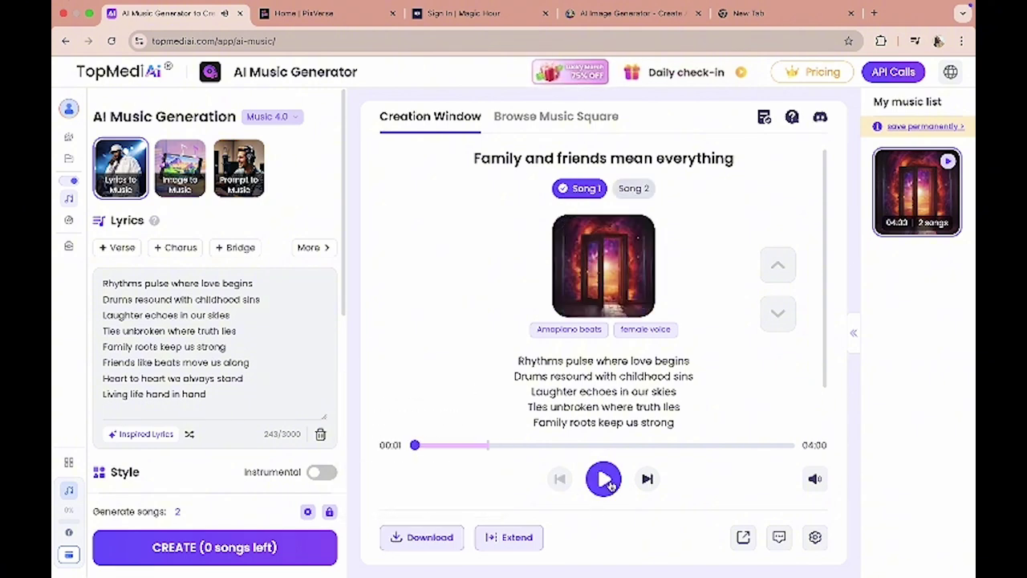
pyautogui.click(419, 542)
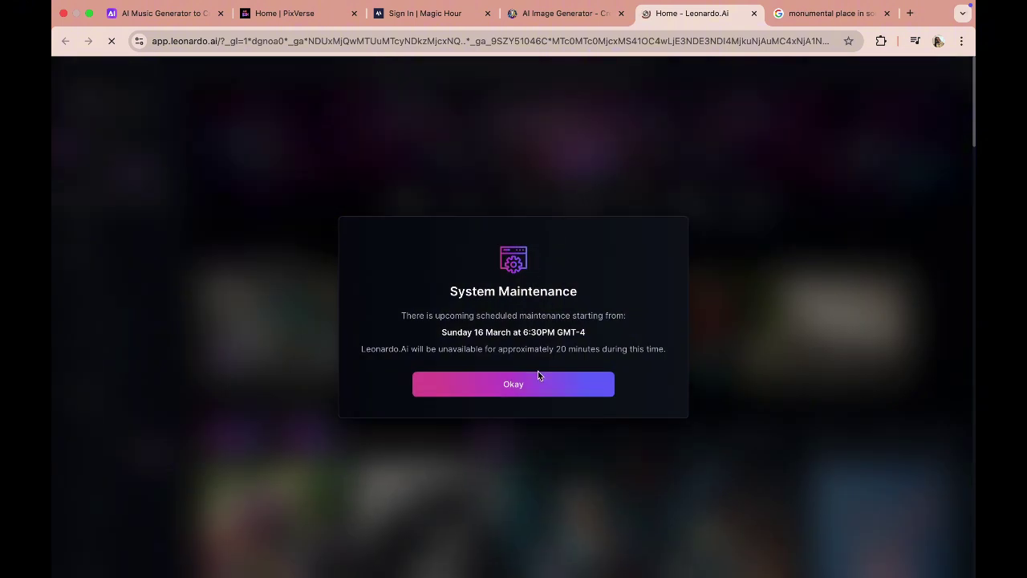
# Step: Dismiss the maintenance notice, clear the old prompt and set a 16:9 landscape ratio
pyautogui.click(529, 385)
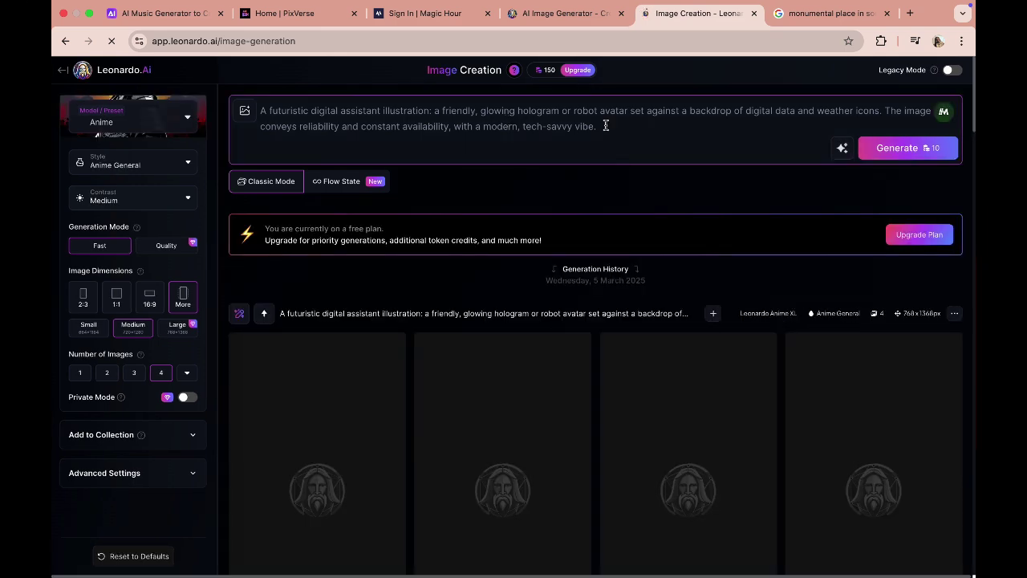
pyautogui.moveTo(585, 126); pyautogui.dragTo(271, 96)
pyautogui.press('BackSpace')
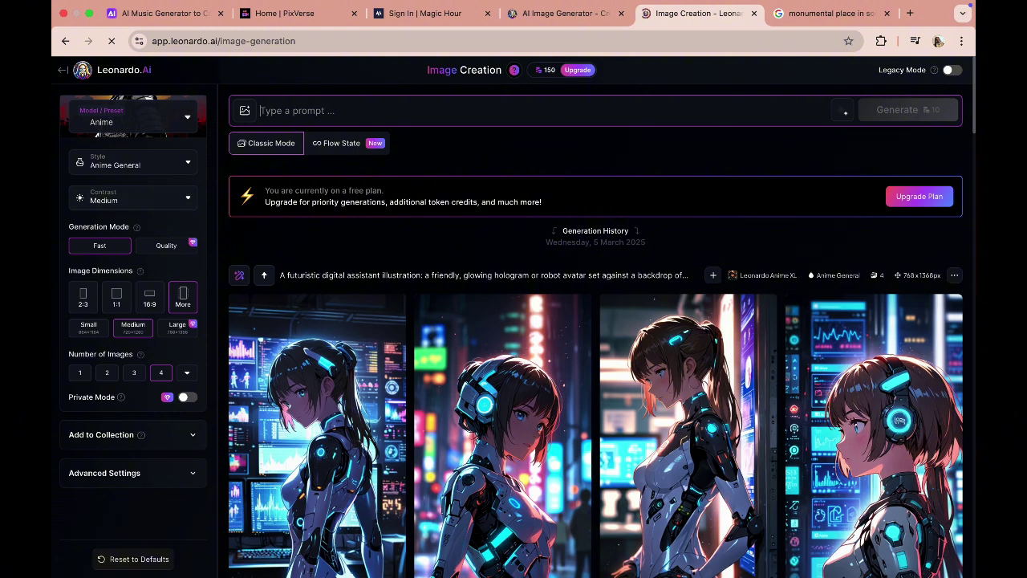
pyautogui.click(150, 300)
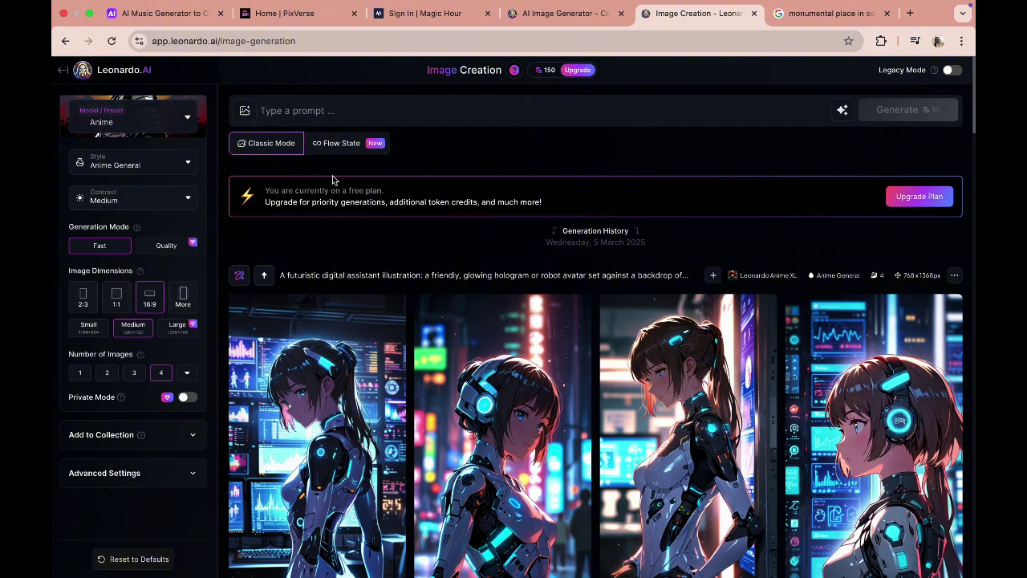
pyautogui.click(323, 113)
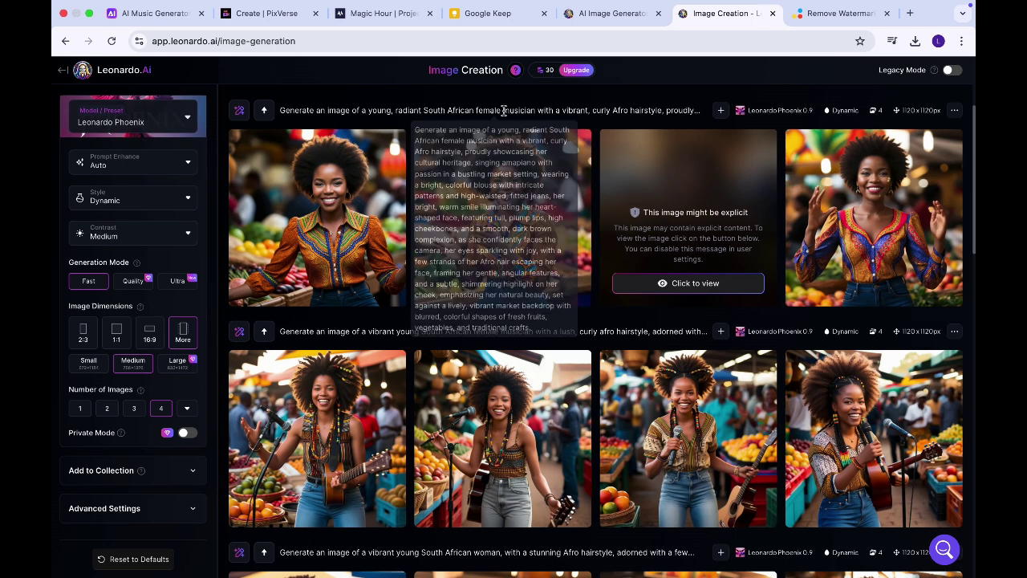
# Step: Generate anime images of the afro-haired South African musician singing, then trim the prompt's ending
pyautogui.scroll(3, 502, 111)
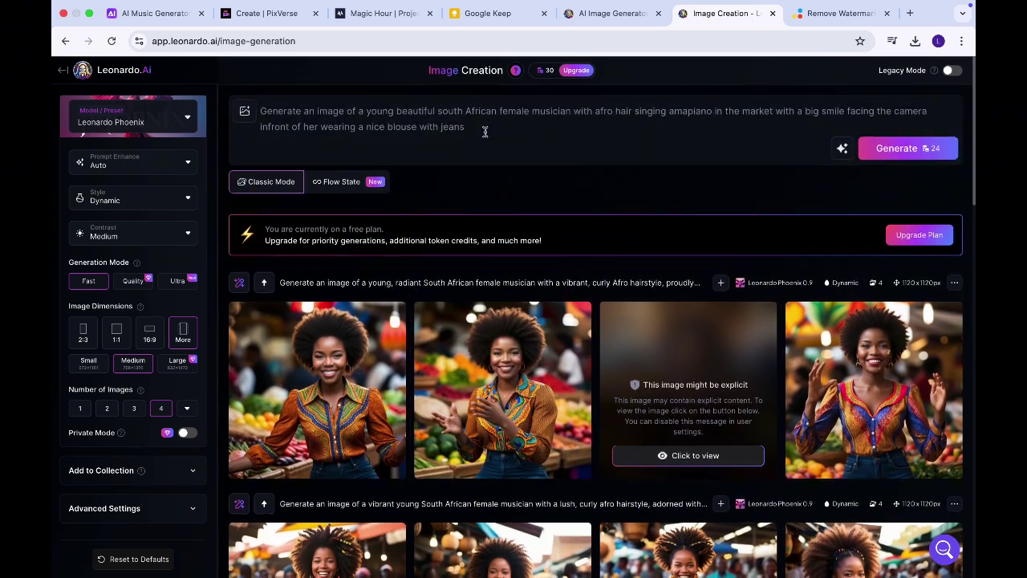
pyautogui.moveTo(484, 128); pyautogui.dragTo(261, 108)
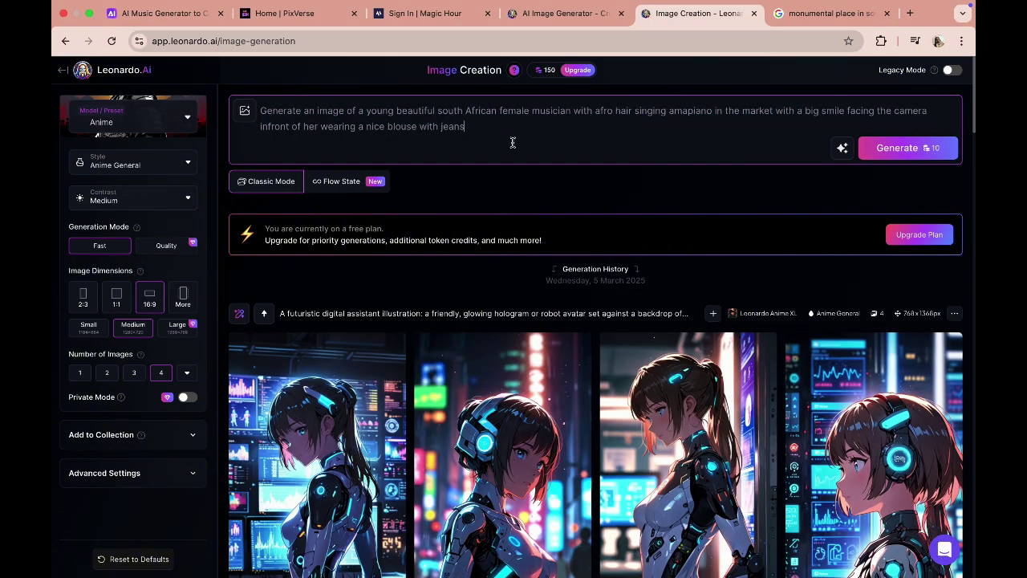
pyautogui.click(884, 150)
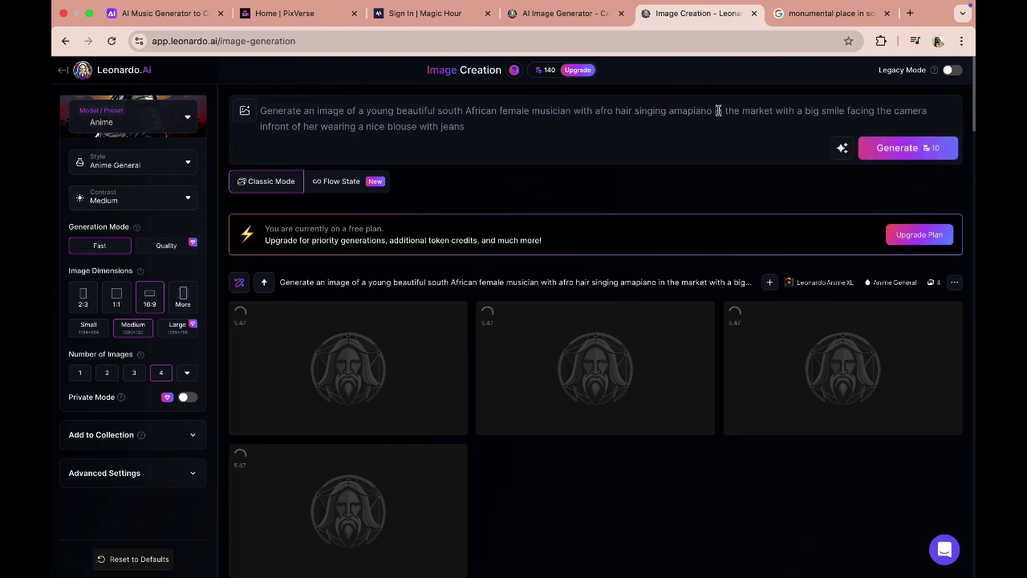
pyautogui.moveTo(724, 110); pyautogui.dragTo(792, 142)
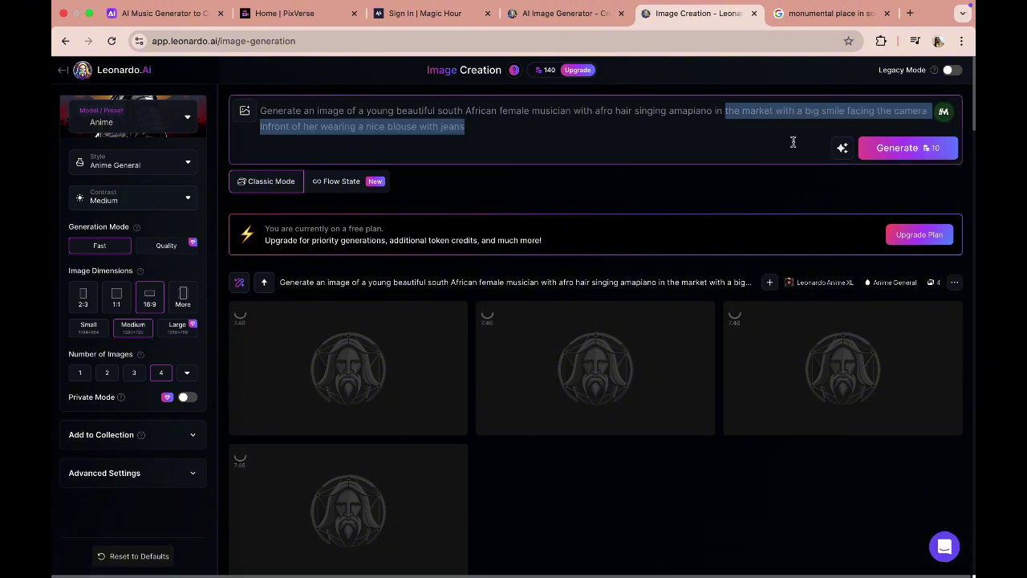
pyautogui.press('BackSpace')
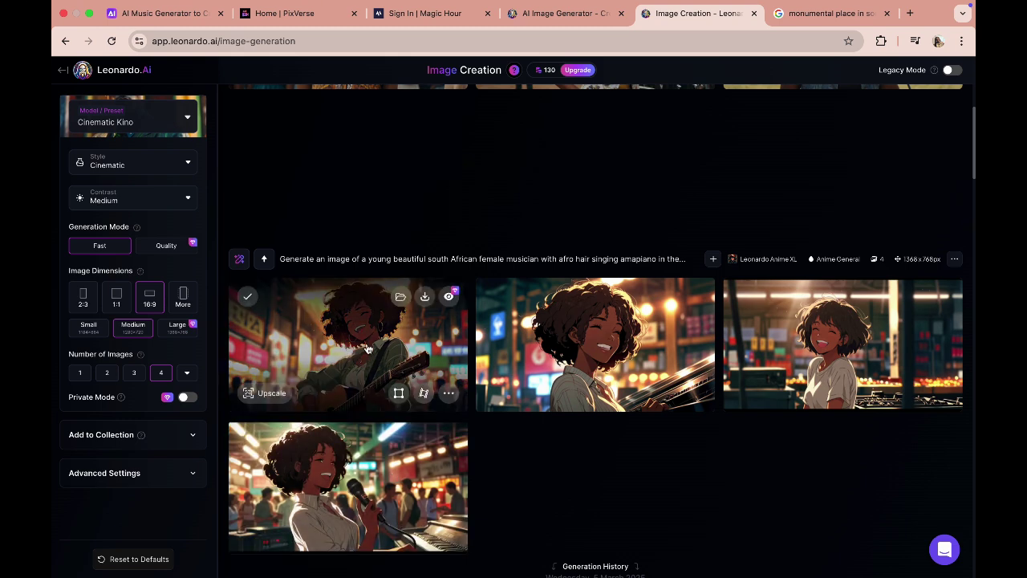
pyautogui.scroll(5, 400, 345)
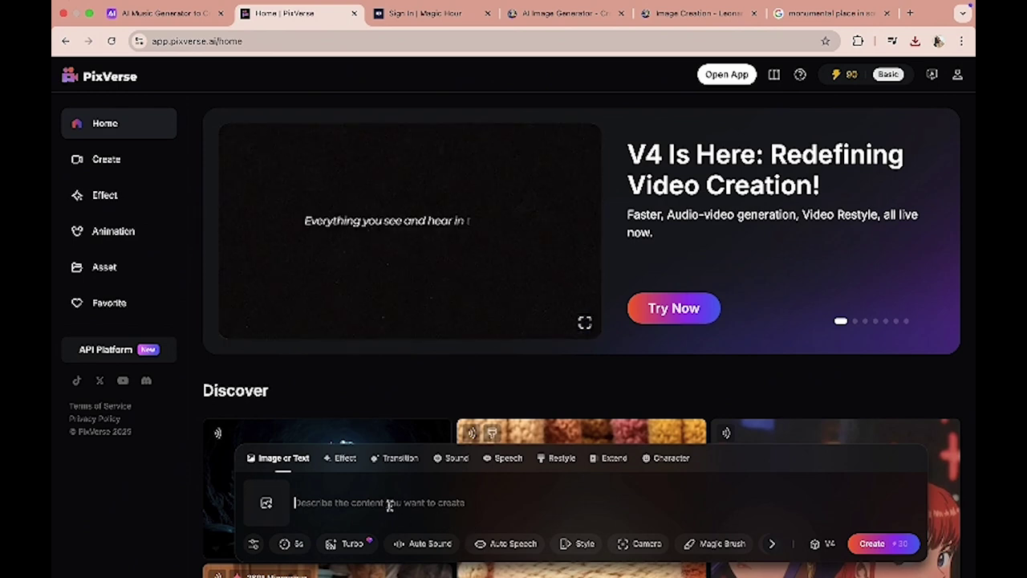
# Step: End the prompt with 'the crowd cheers her on' and generate the 5-second video
pyautogui.click(389, 504)
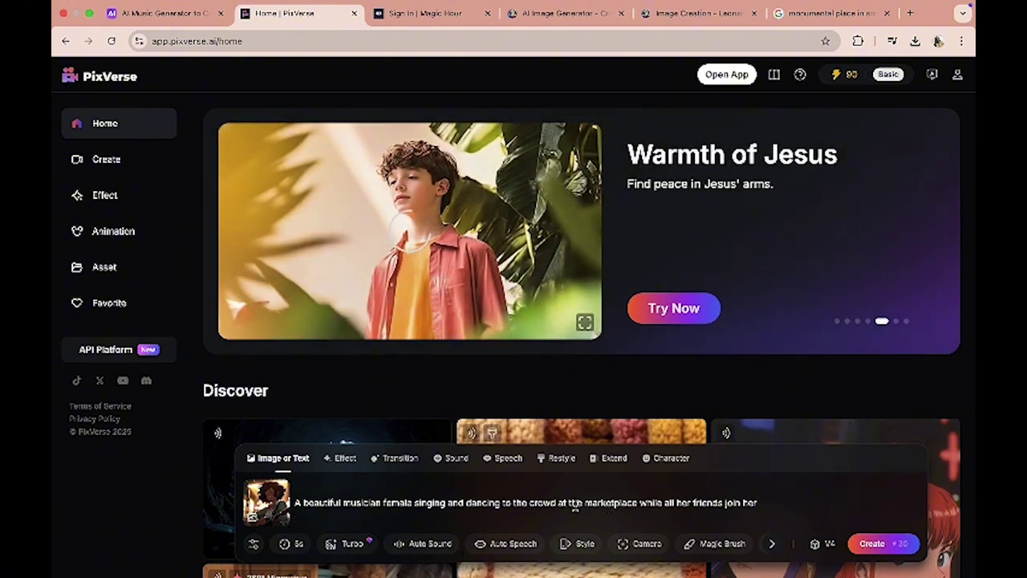
pyautogui.click(663, 503)
pyautogui.moveTo(673, 502); pyautogui.dragTo(768, 499)
pyautogui.press('BackSpace')
pyautogui.write('the crowd')
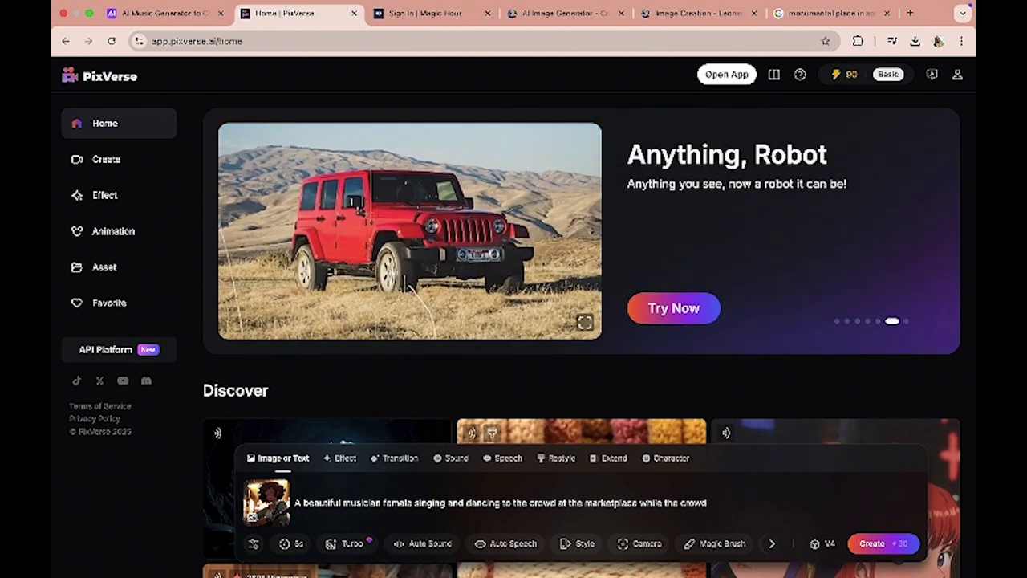
pyautogui.write(' cheers her on')
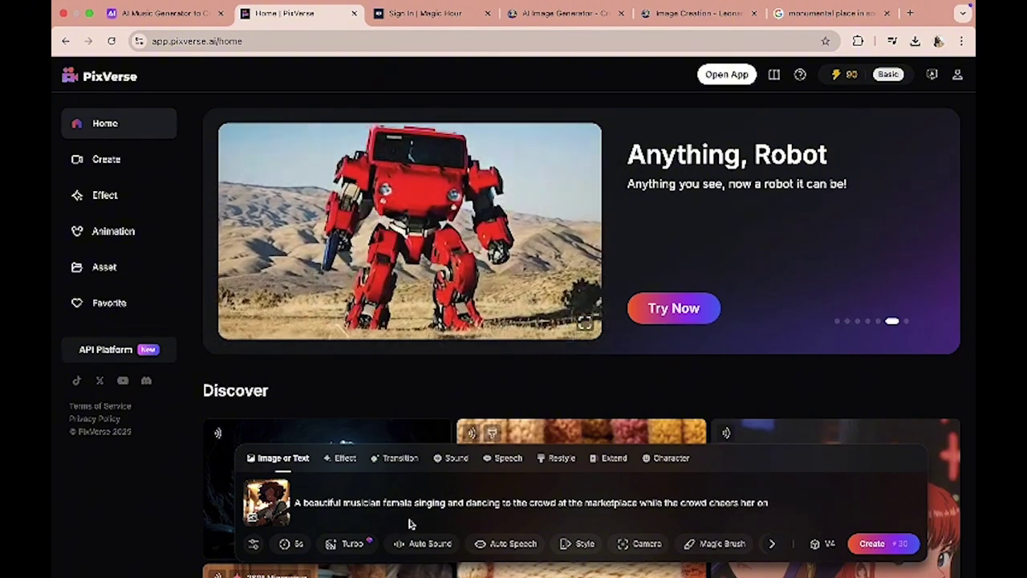
pyautogui.click(297, 549)
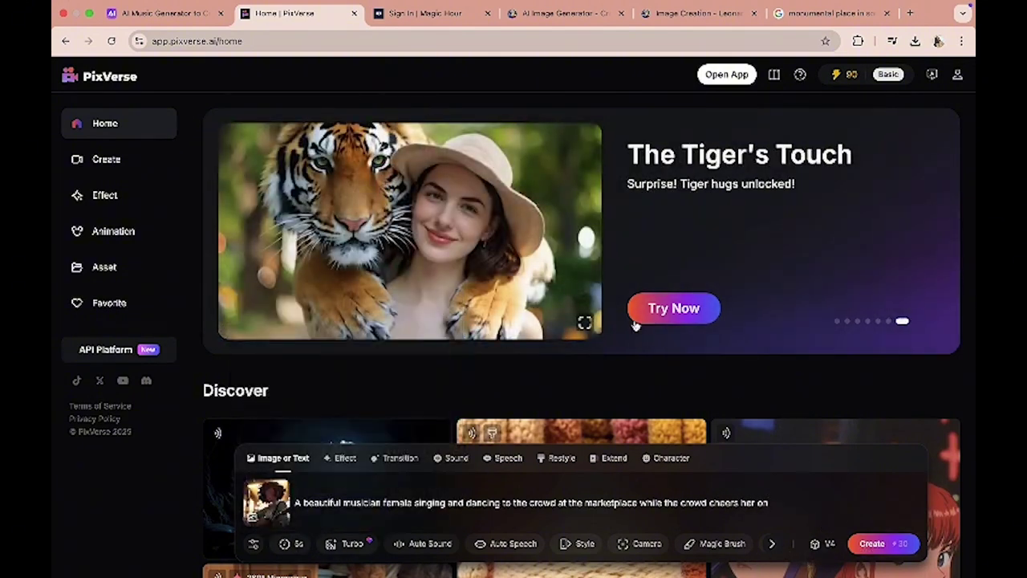
pyautogui.press('Return')
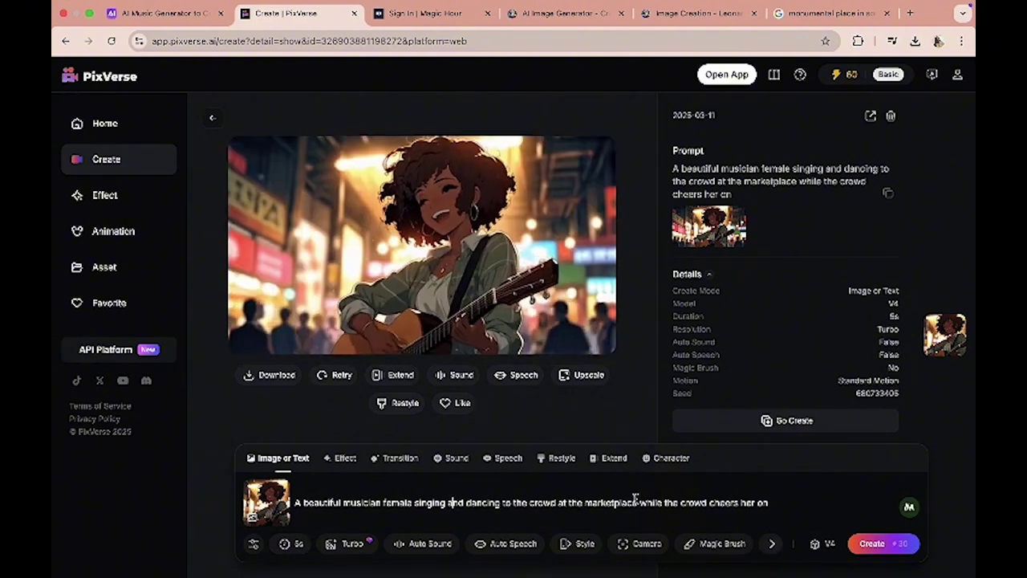
# Step: Rewrite the prompt ending so her husband and kids join her, and create another clip
pyautogui.moveTo(664, 502); pyautogui.dragTo(789, 513)
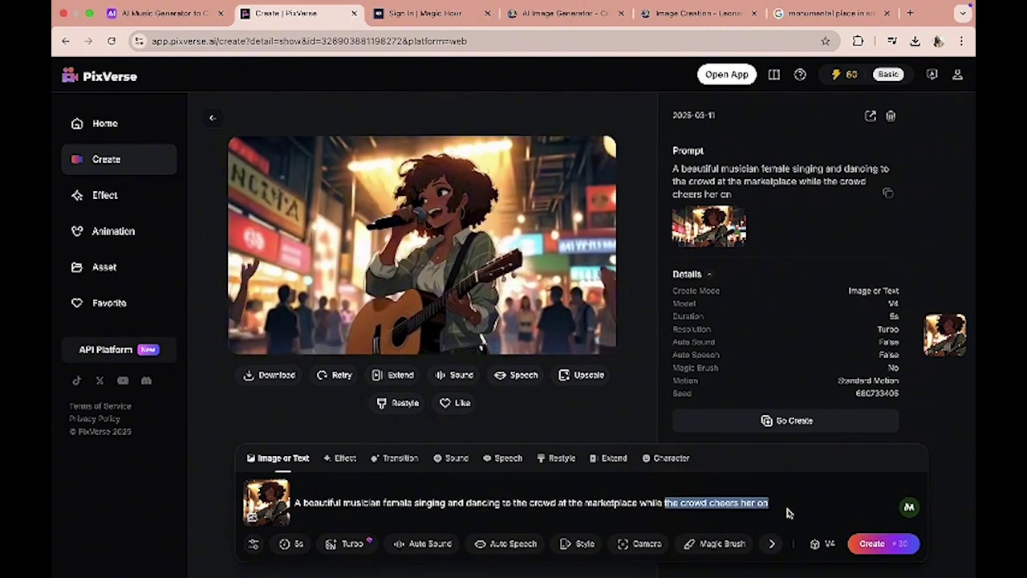
pyautogui.write('he')
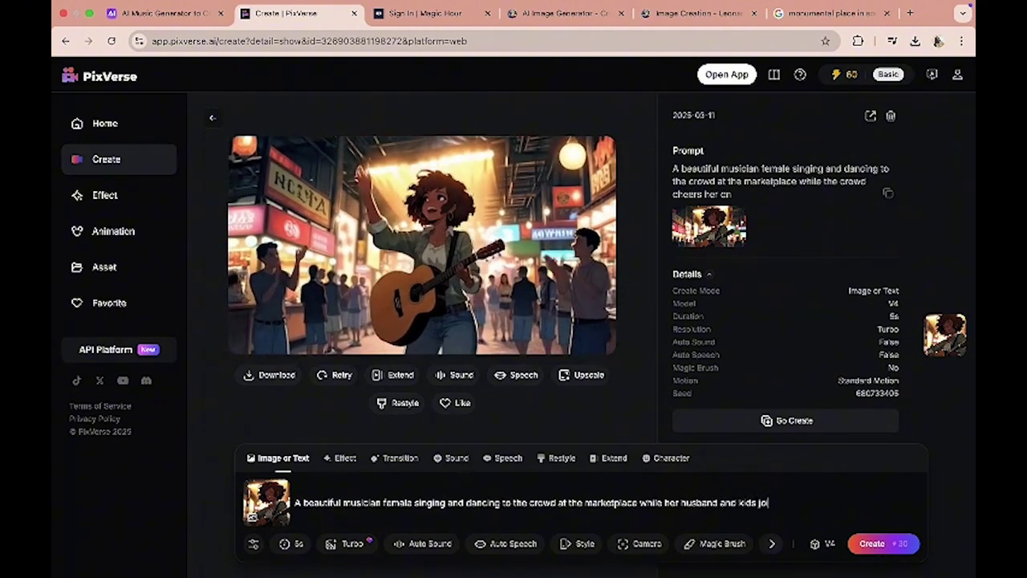
pyautogui.click(885, 548)
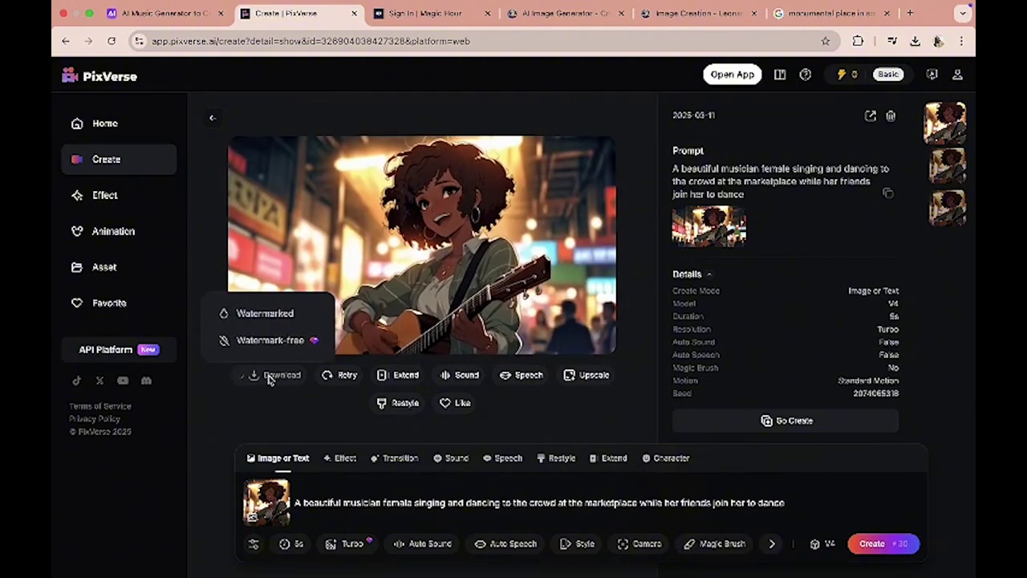
# Step: Download the husband-and-kids video and the crowd-cheering video
pyautogui.click(945, 165)
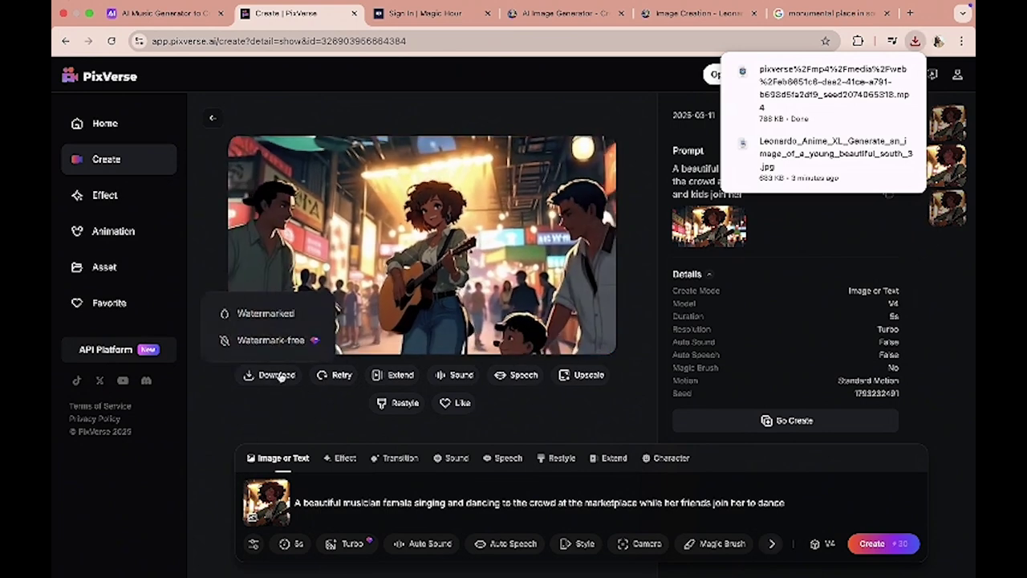
pyautogui.click(946, 210)
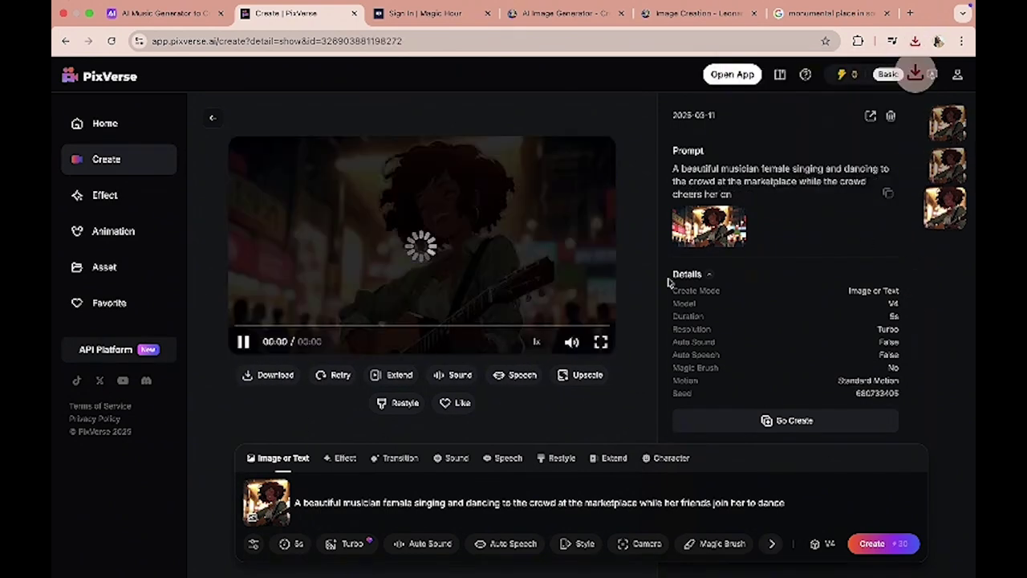
pyautogui.moveTo(279, 376)
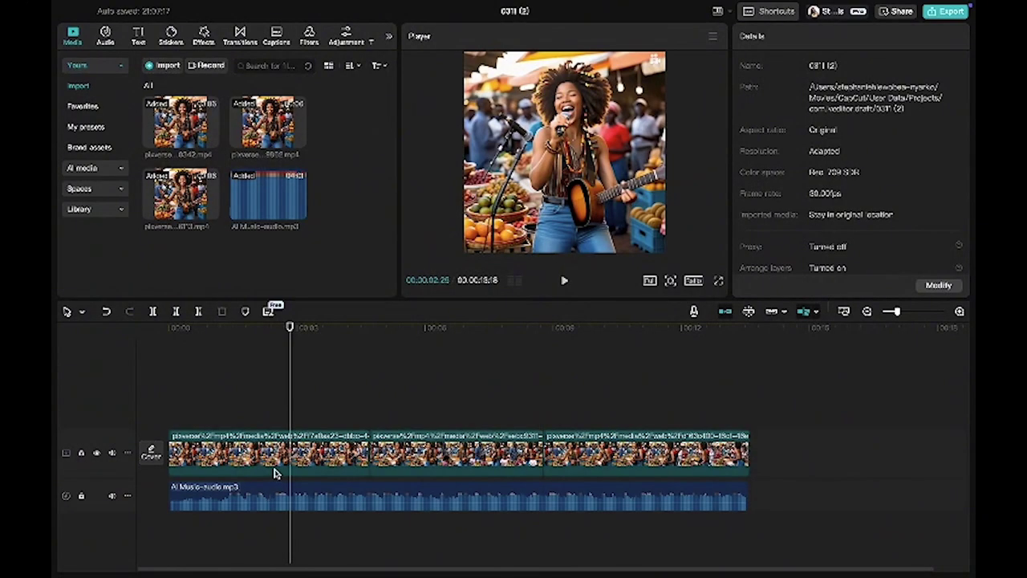
# Step: Delete the three old video clips and the audio clip from the timeline
pyautogui.click(273, 472)
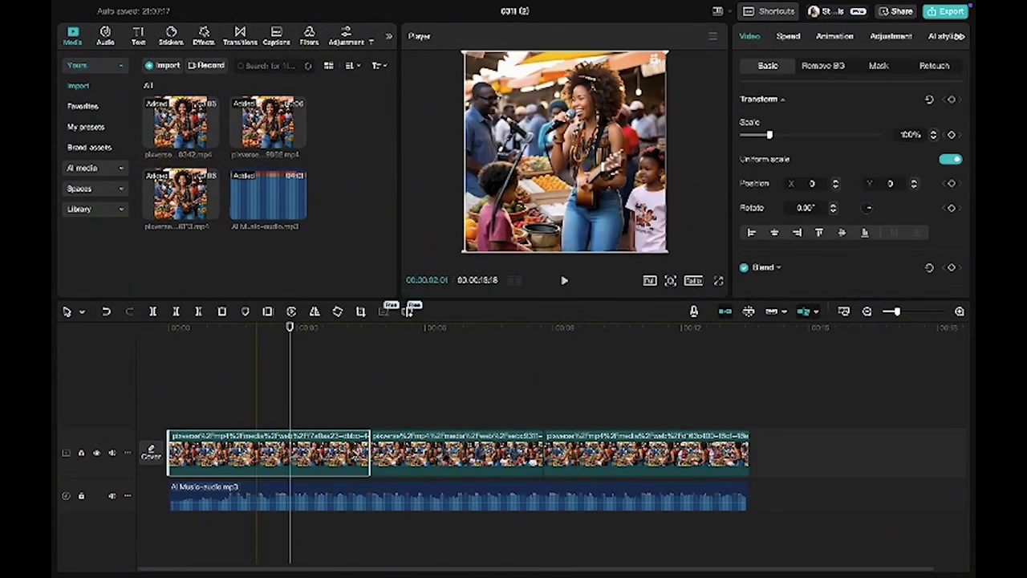
pyautogui.press('Delete')
pyautogui.click(412, 460)
pyautogui.press('Delete')
pyautogui.click(305, 456)
pyautogui.press('Delete')
pyautogui.click(374, 487)
pyautogui.press('Delete')
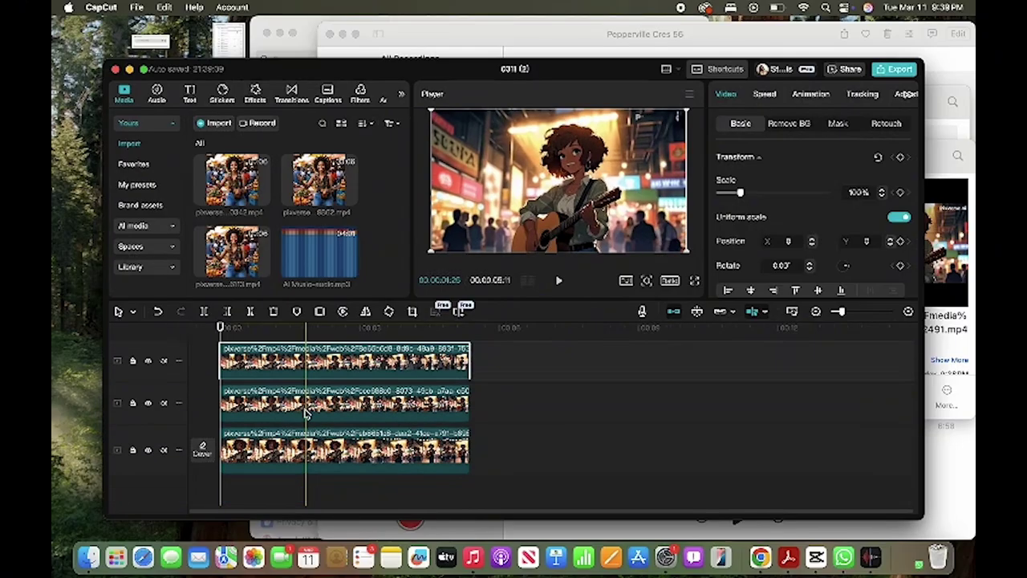
# Step: Arrange the three PixVerse clips in sequence and add AI Music-audio.mp3 beneath them
pyautogui.moveTo(267, 405); pyautogui.dragTo(545, 450)
pyautogui.moveTo(421, 389); pyautogui.dragTo(917, 427)
pyautogui.click(270, 360)
pyautogui.moveTo(271, 360); pyautogui.dragTo(405, 353)
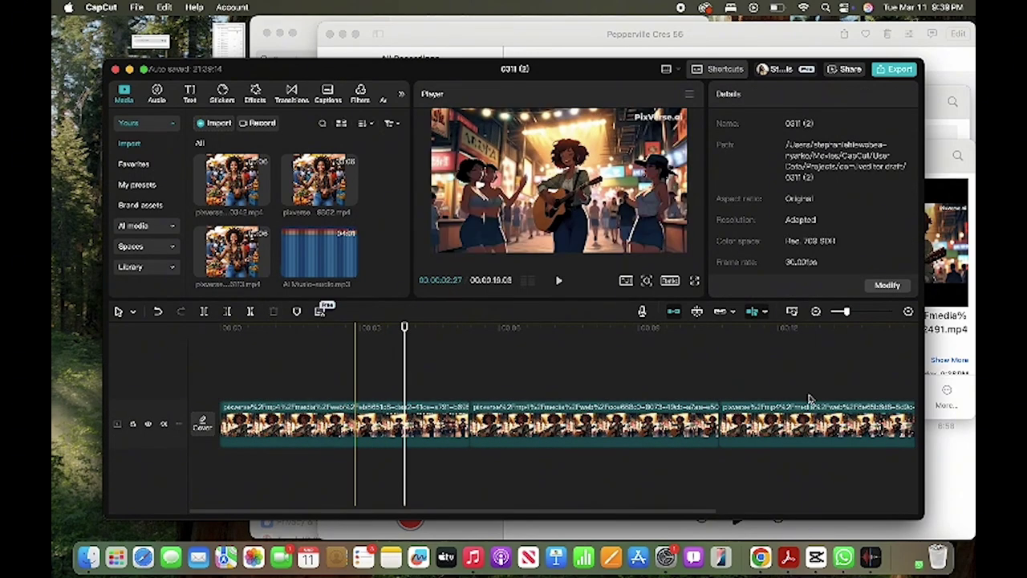
pyautogui.moveTo(809, 401); pyautogui.dragTo(782, 422)
pyautogui.click(344, 355)
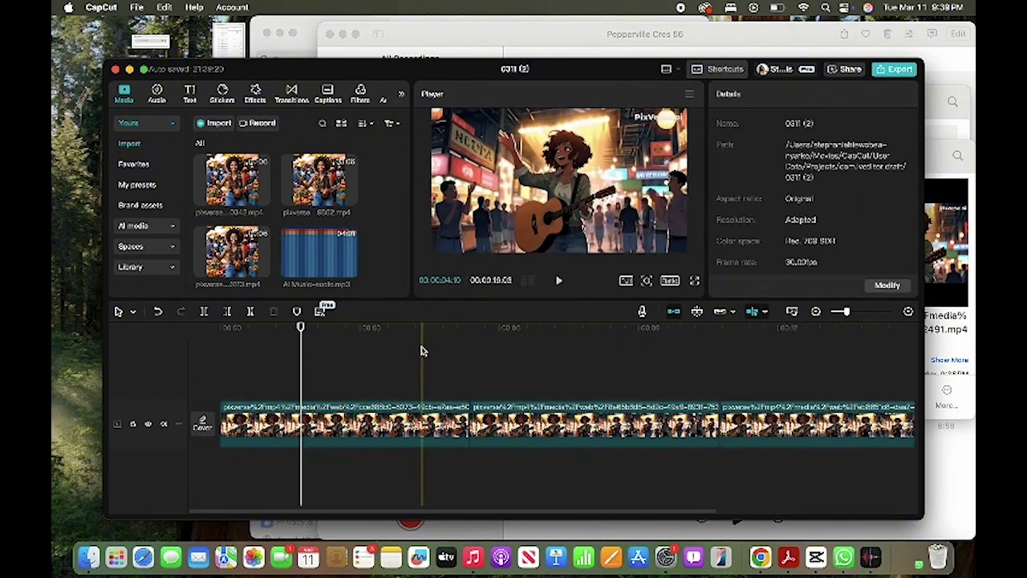
pyautogui.moveTo(421, 353); pyautogui.dragTo(803, 341)
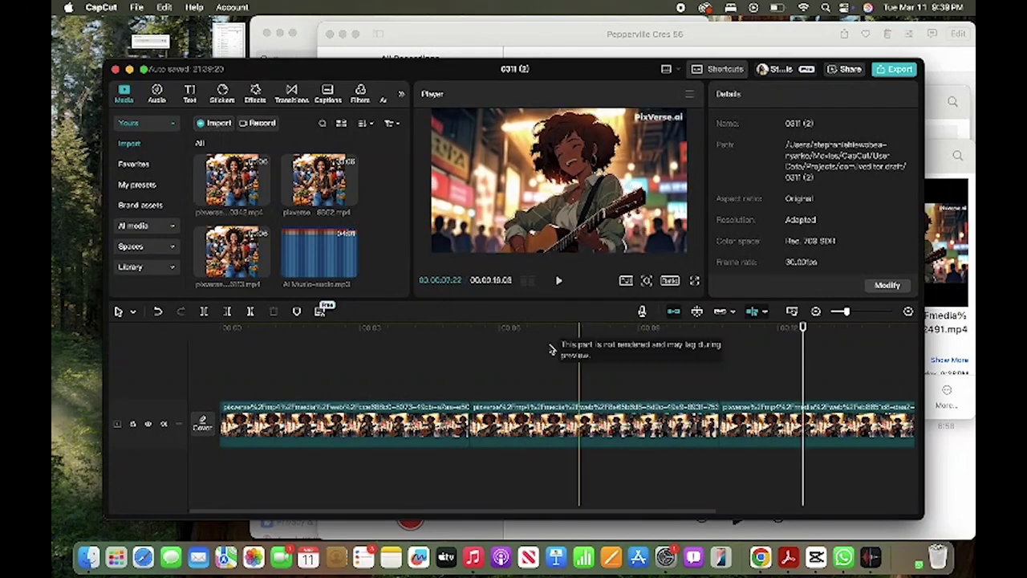
pyautogui.moveTo(346, 268); pyautogui.dragTo(224, 461)
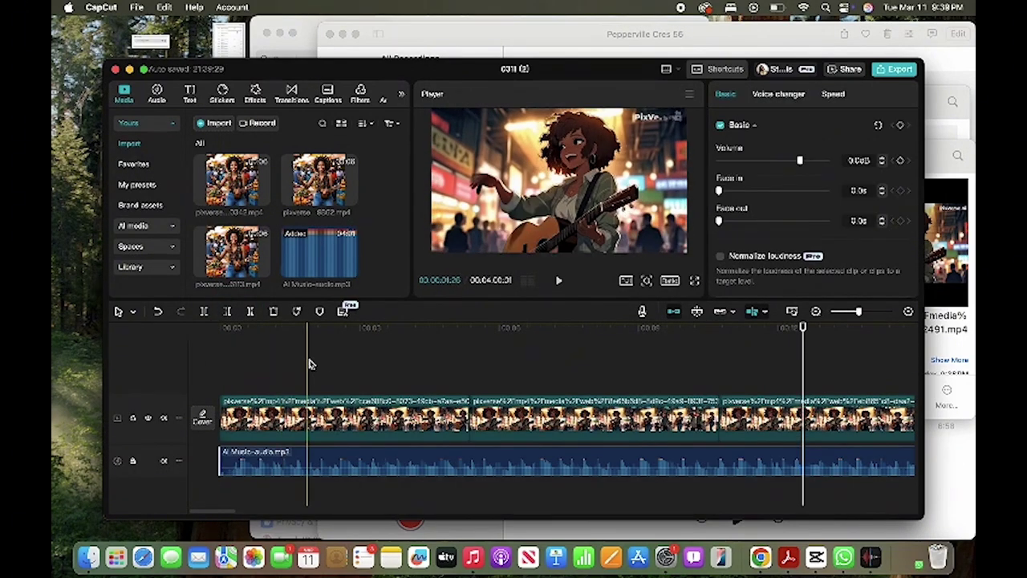
pyautogui.click(292, 361)
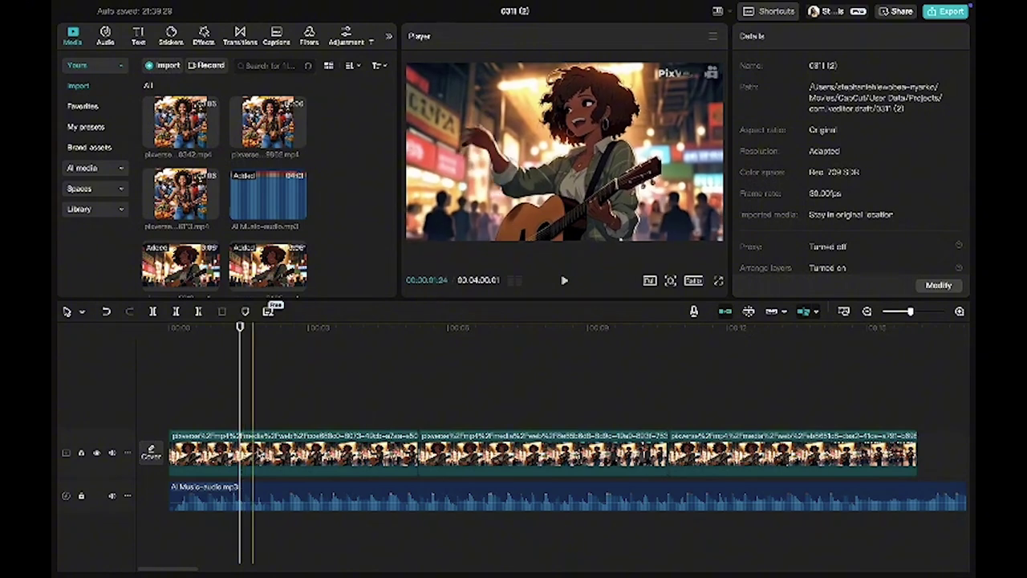
# Step: Play back the edit and cut the song exactly where the video ends
pyautogui.click(330, 495)
pyautogui.click(160, 393)
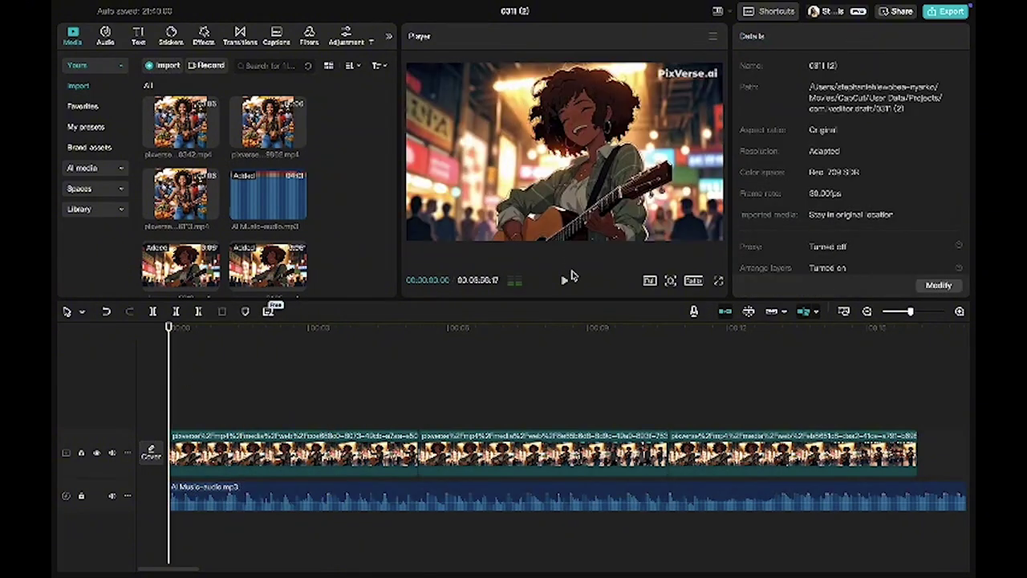
pyautogui.click(566, 279)
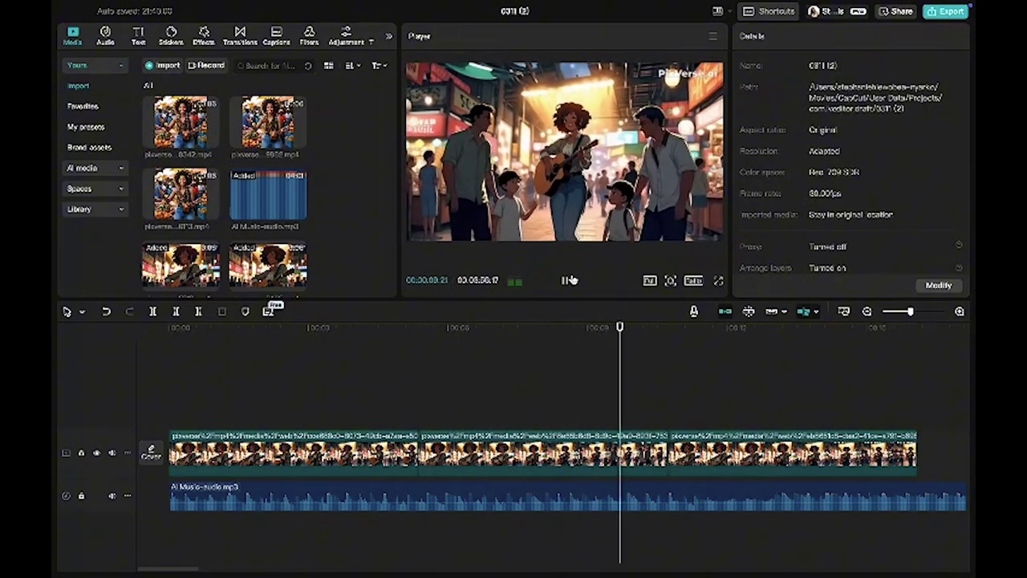
pyautogui.hscroll(5, 541, 366)
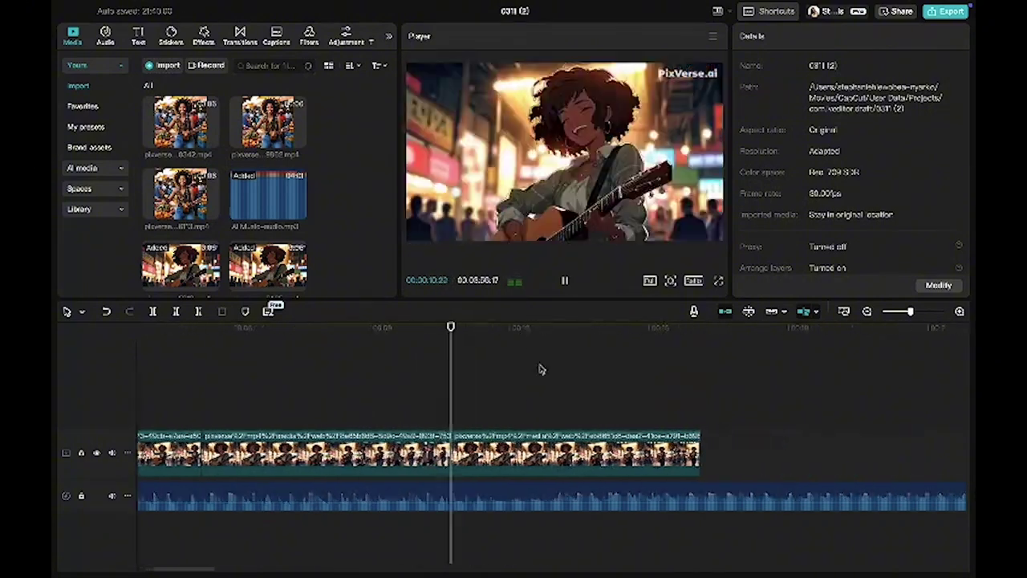
pyautogui.click(564, 280)
pyautogui.hscroll(-5, 445, 441)
pyautogui.click(858, 473)
pyautogui.press('space')
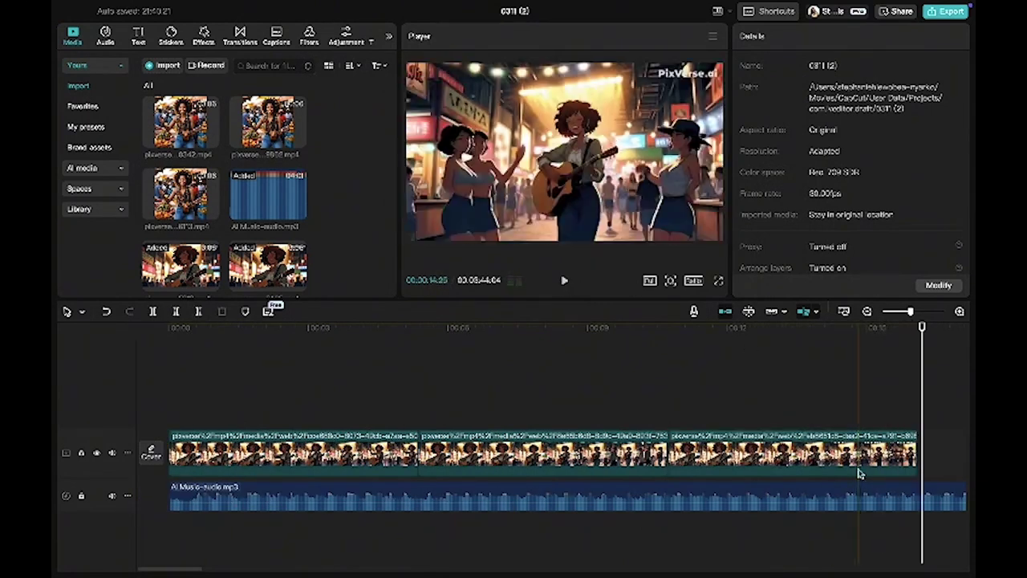
pyautogui.moveTo(921, 377); pyautogui.dragTo(916, 381)
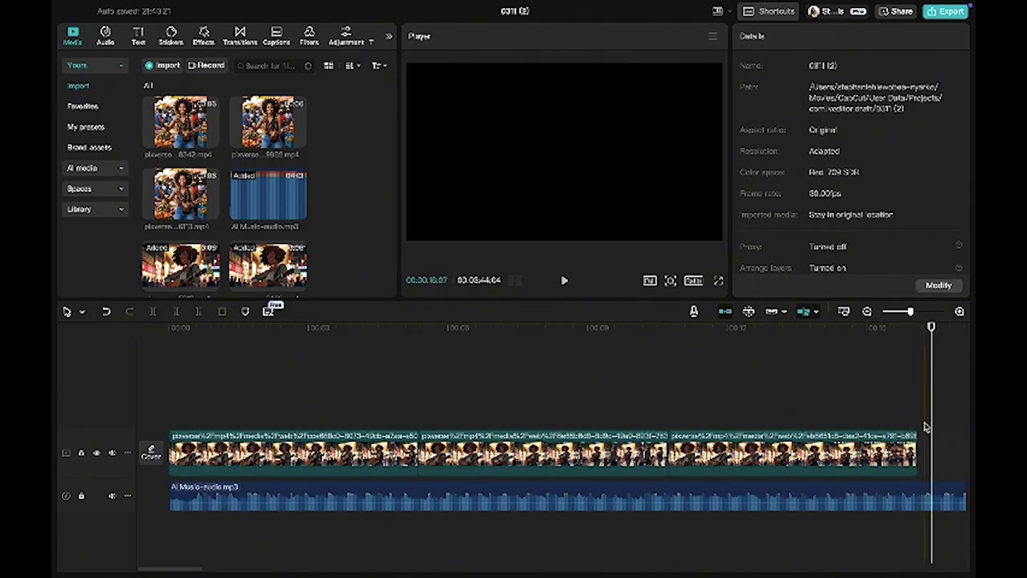
pyautogui.click(919, 409)
pyautogui.click(866, 495)
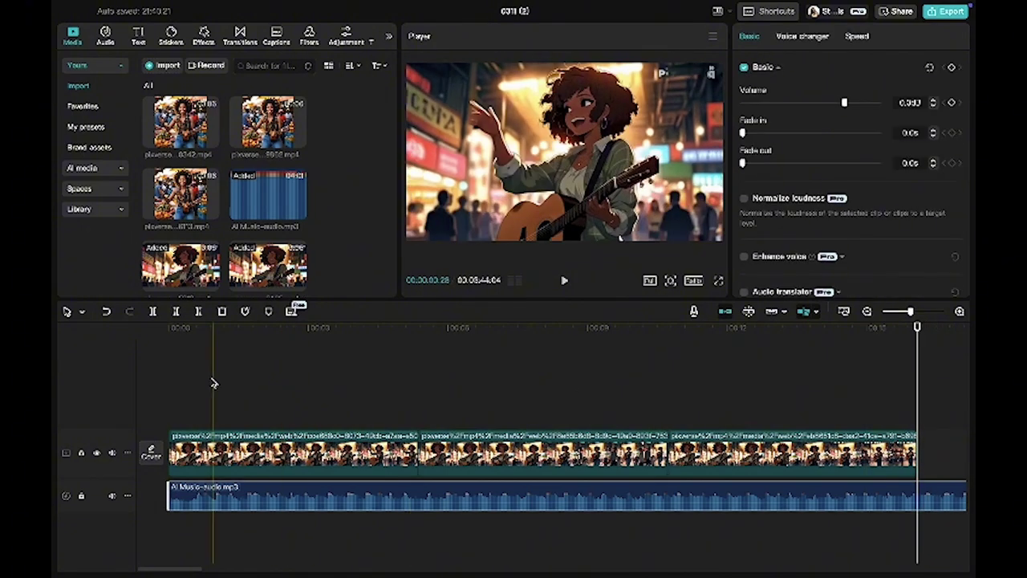
pyautogui.click(198, 311)
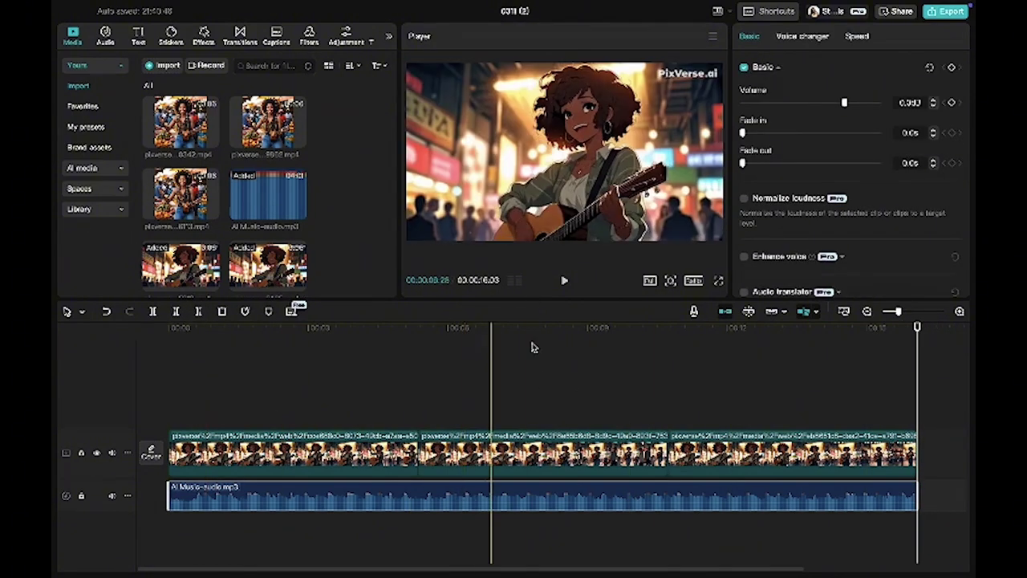
# Step: Cut the first guitarist clip at the playhead and re-trim the song to match
pyautogui.click(359, 358)
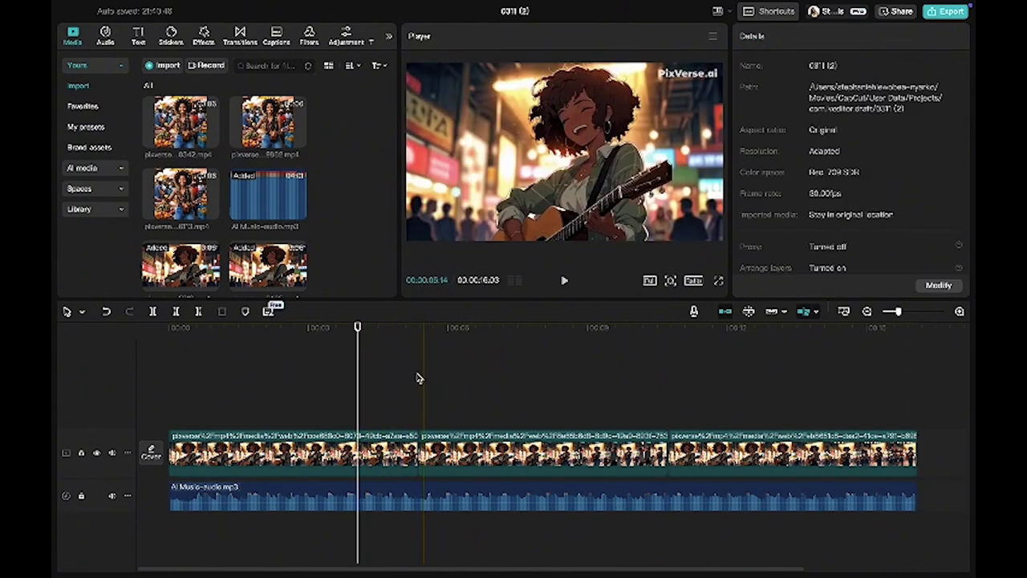
pyautogui.click(321, 453)
pyautogui.click(200, 317)
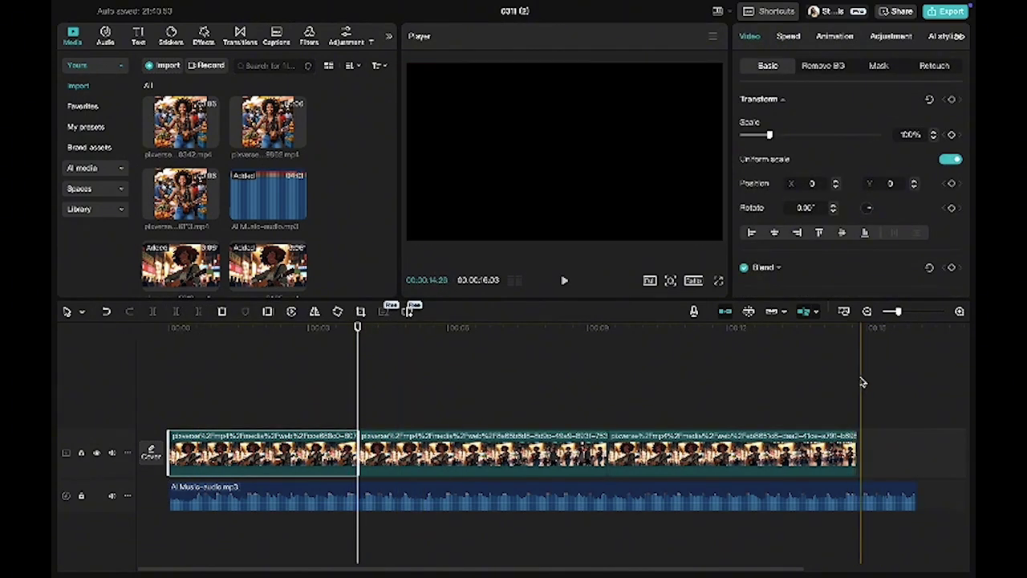
pyautogui.click(633, 372)
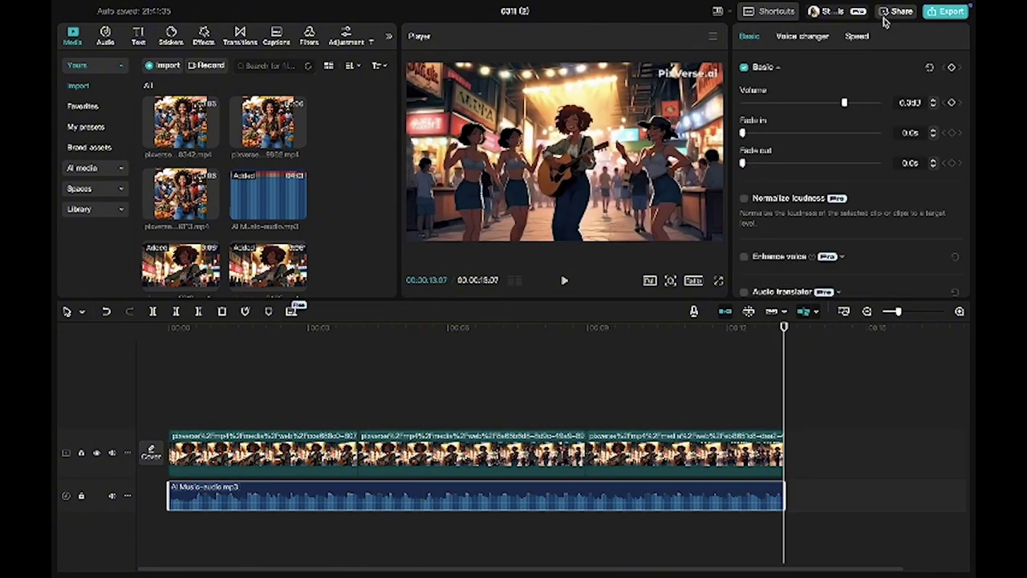
pyautogui.click(935, 14)
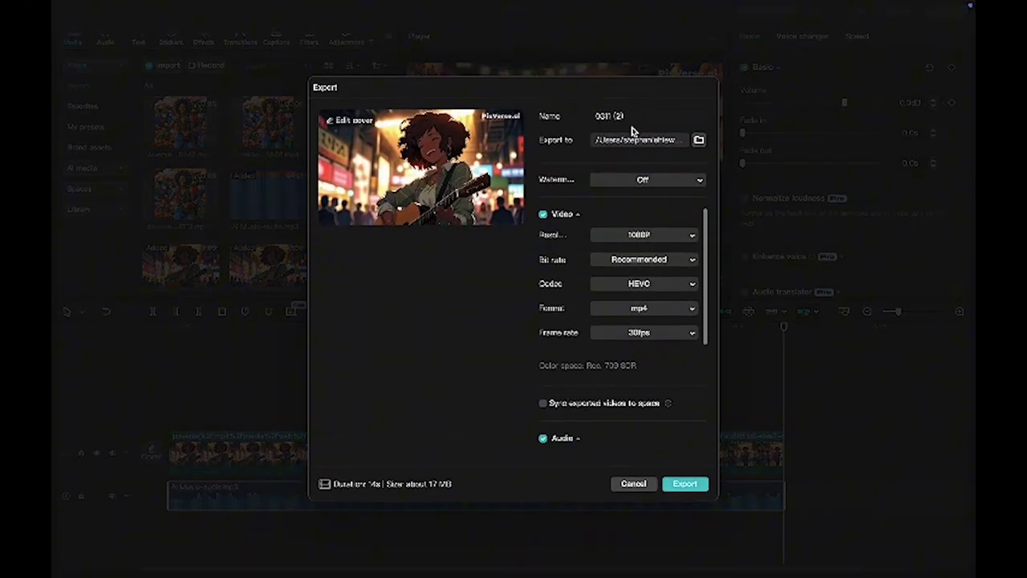
# Step: Export the project as 'Music video', getting past the file-already-exists warning
pyautogui.moveTo(625, 119); pyautogui.dragTo(583, 118)
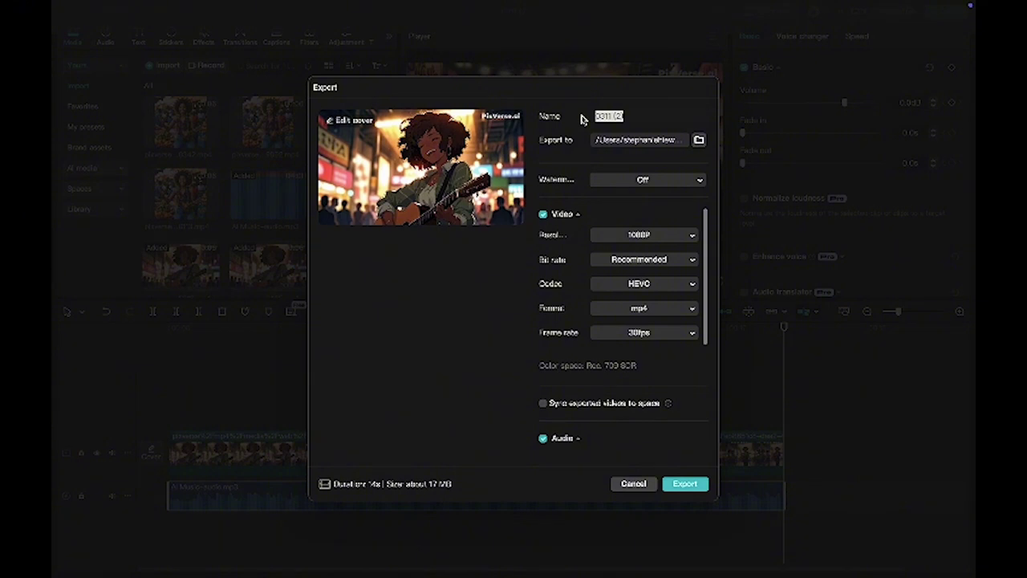
pyautogui.write('Music video ai')
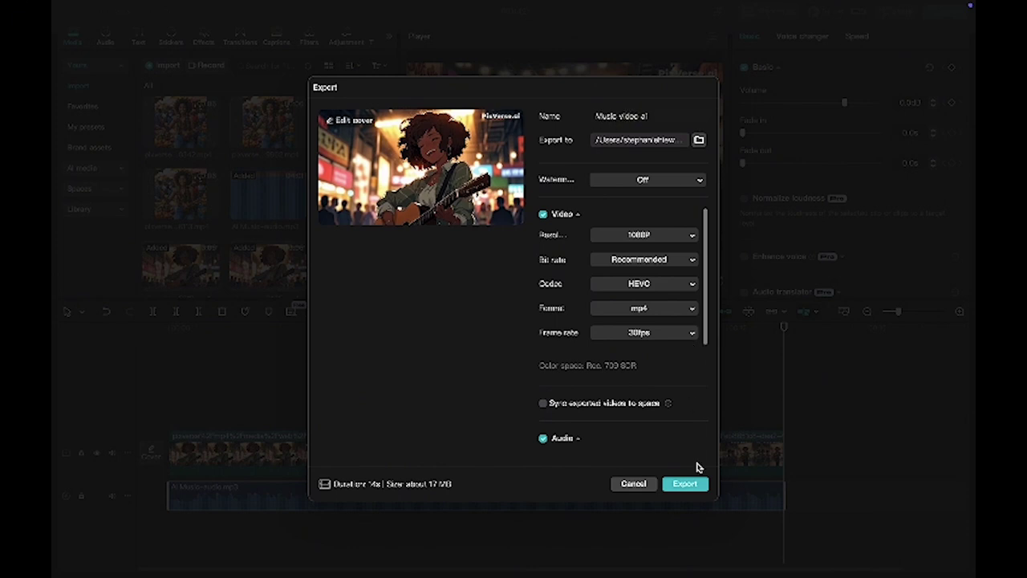
pyautogui.click(684, 486)
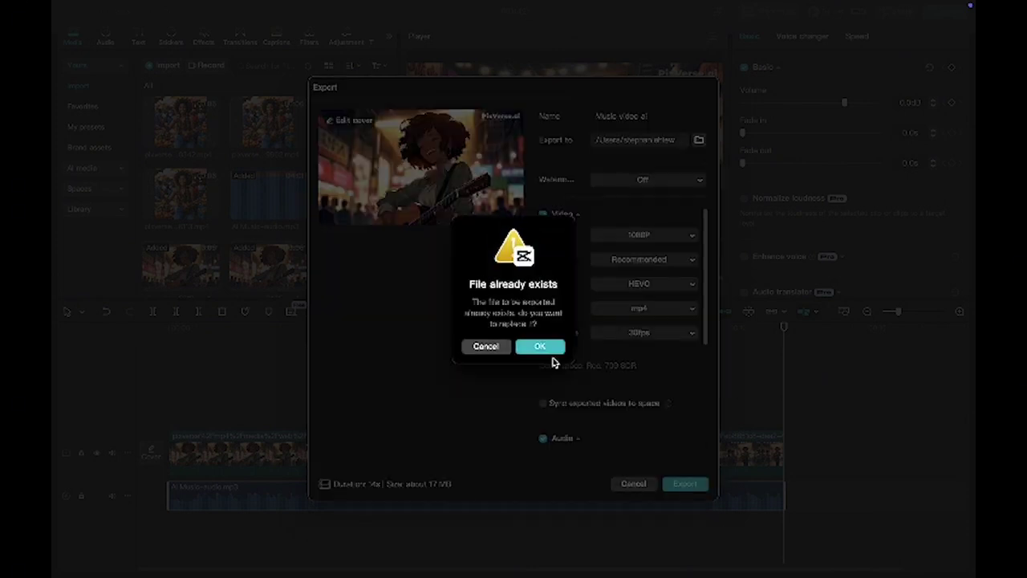
pyautogui.click(504, 351)
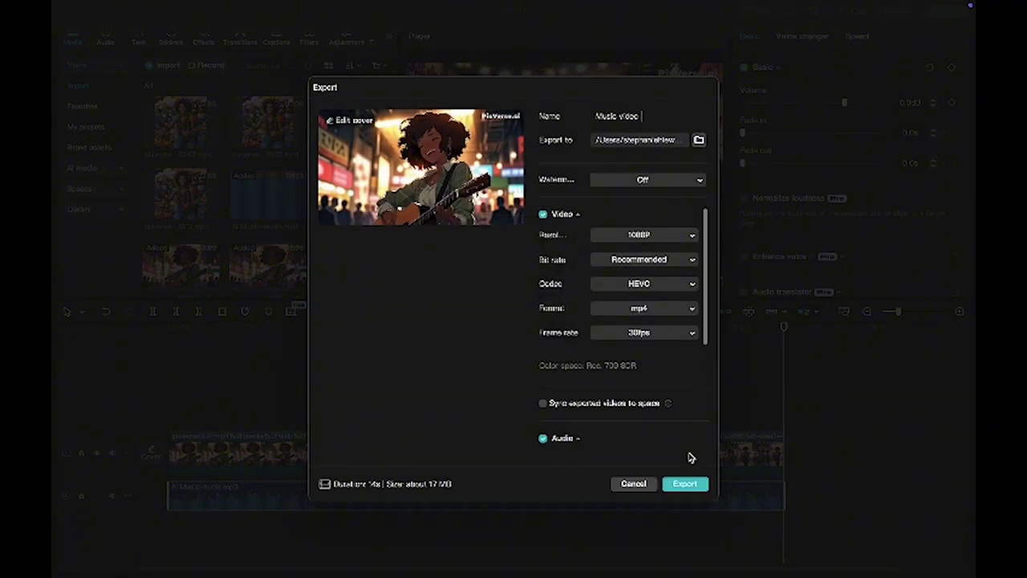
pyautogui.click(684, 483)
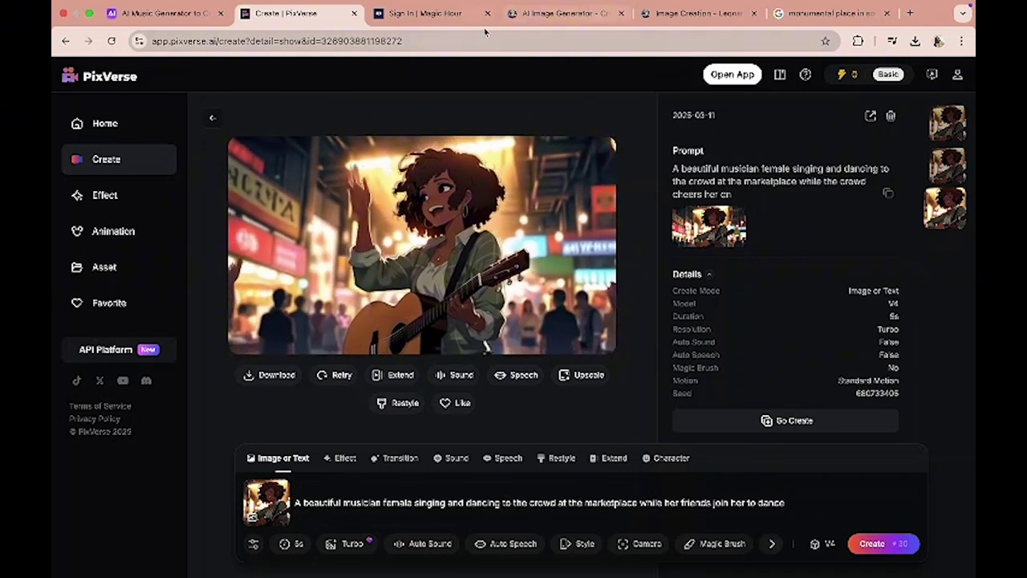
# Step: Sign in to Magic Hour with a Google account
pyautogui.click(445, 19)
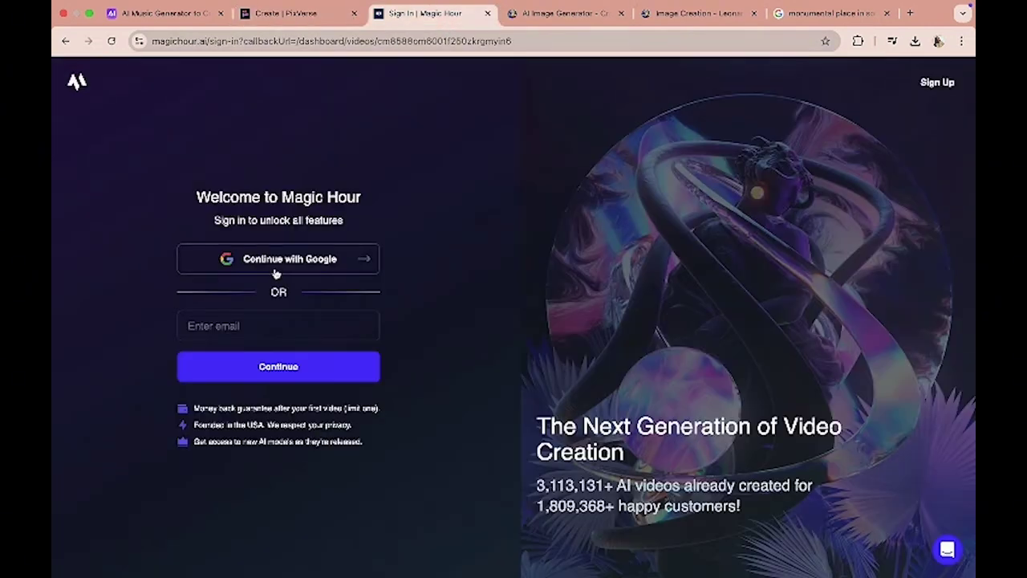
pyautogui.click(274, 267)
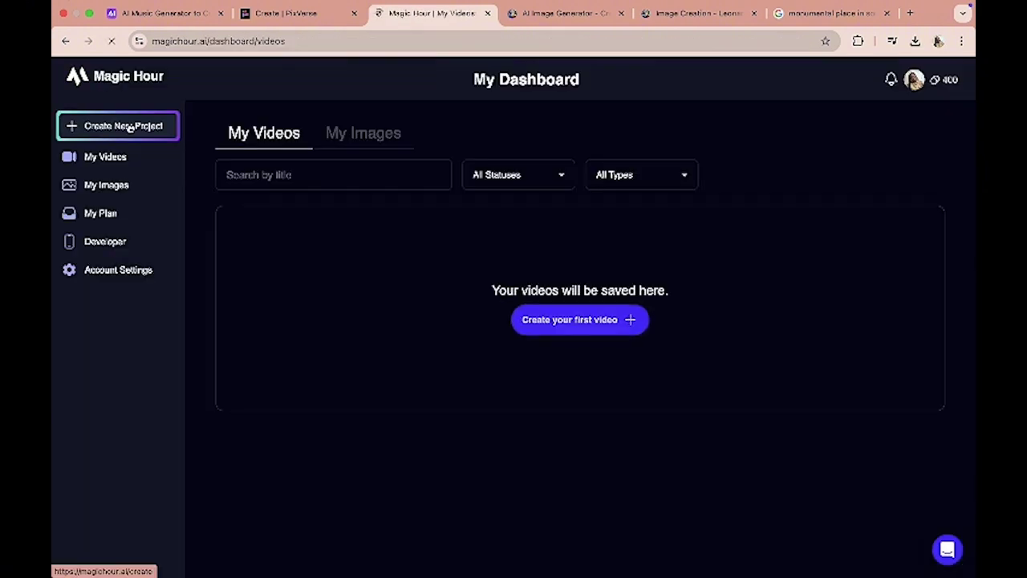
# Step: Create a new lip-sync project, preview the Music video.MP3 song, and render it
pyautogui.click(560, 325)
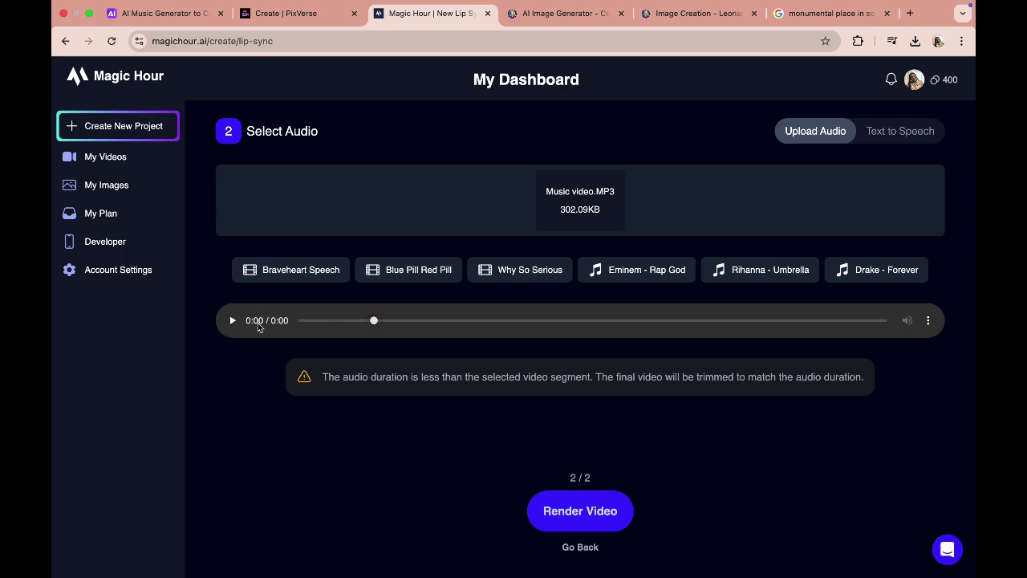
pyautogui.click(231, 320)
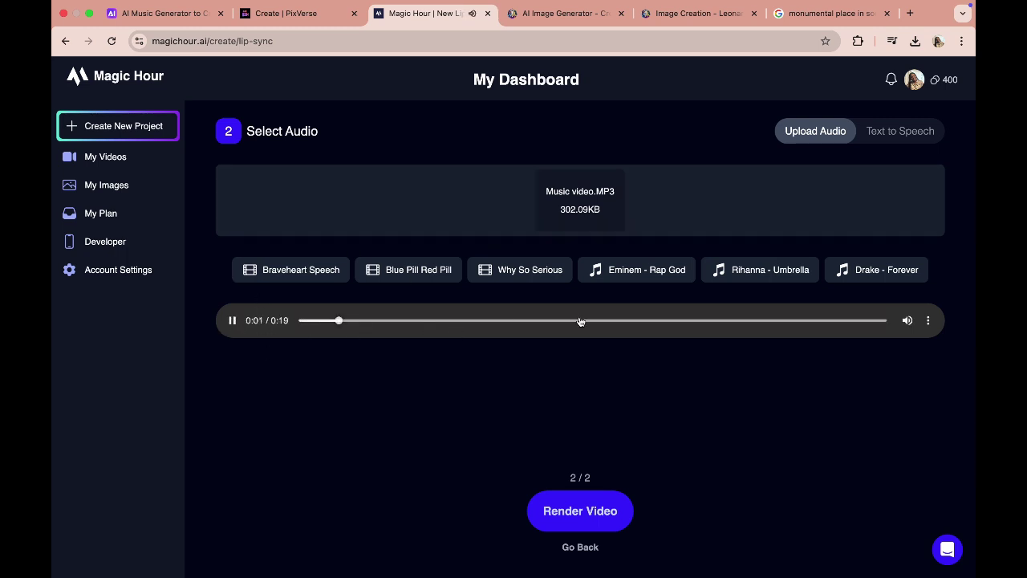
pyautogui.click(862, 321)
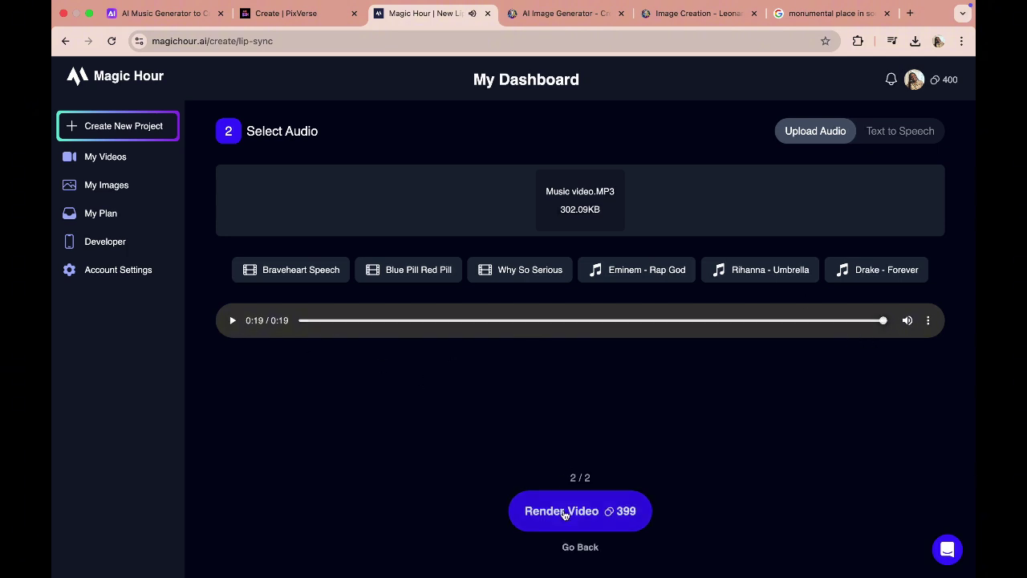
pyautogui.click(564, 514)
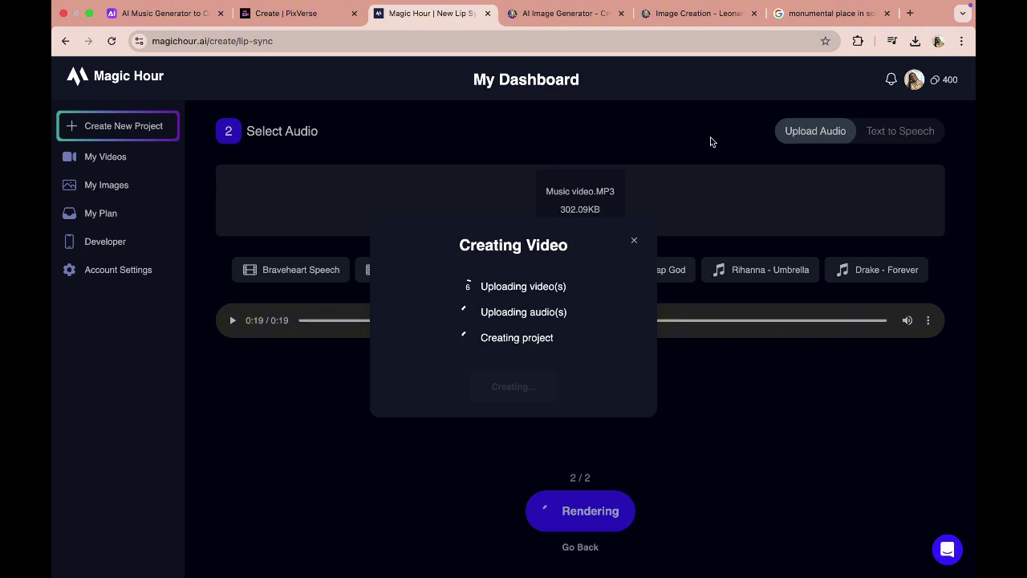
# Step: Close the extra browser tab while the lip-sync video renders
pyautogui.click(887, 13)
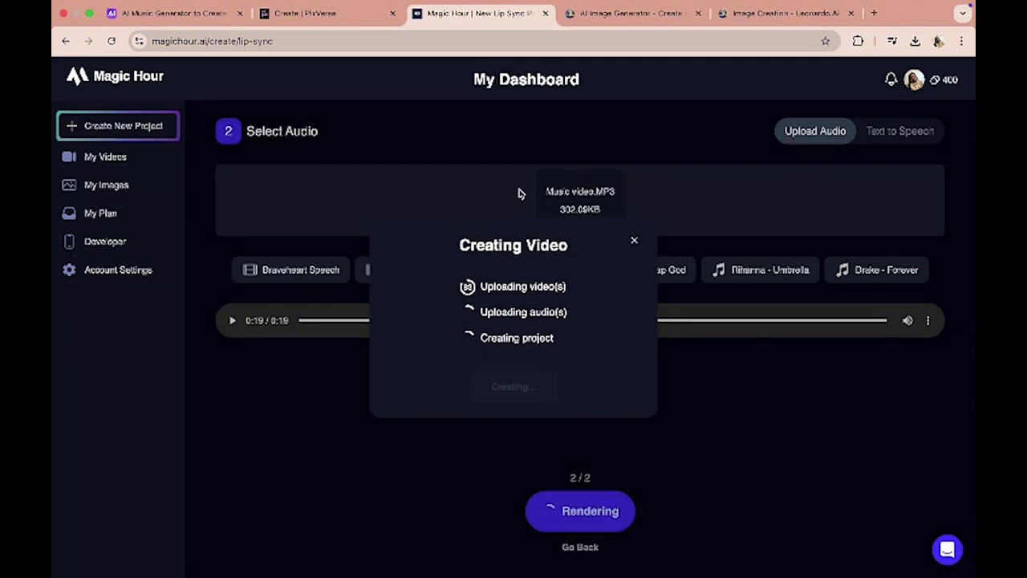